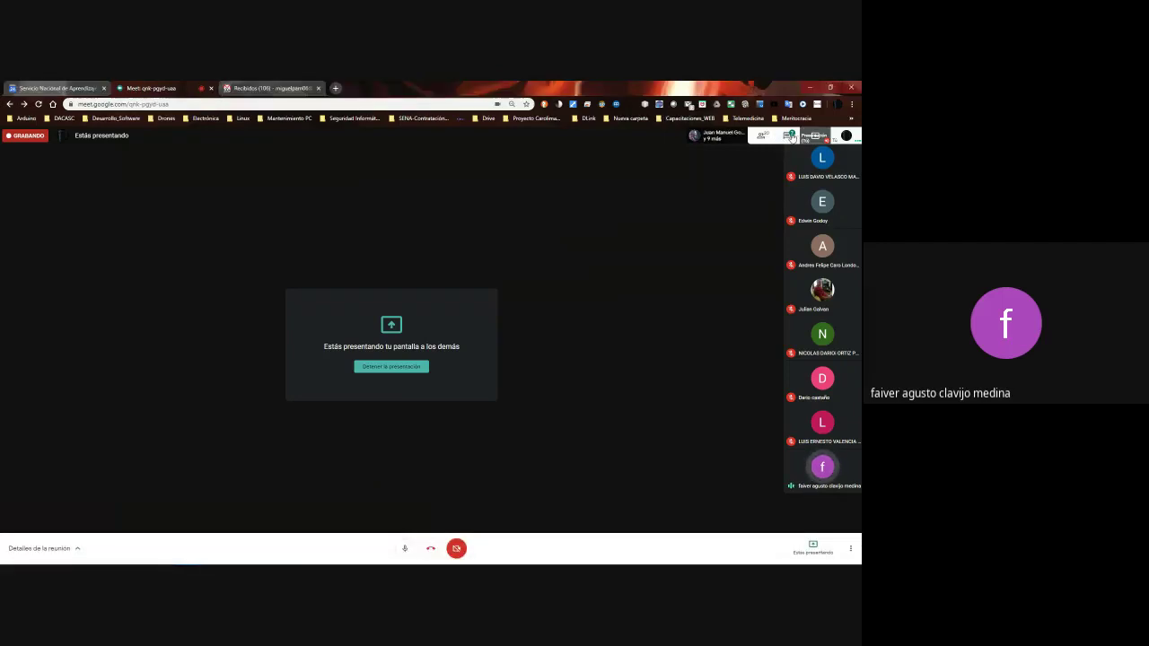
- Check the meeting's chat messages and participant list
left_click(791, 137)
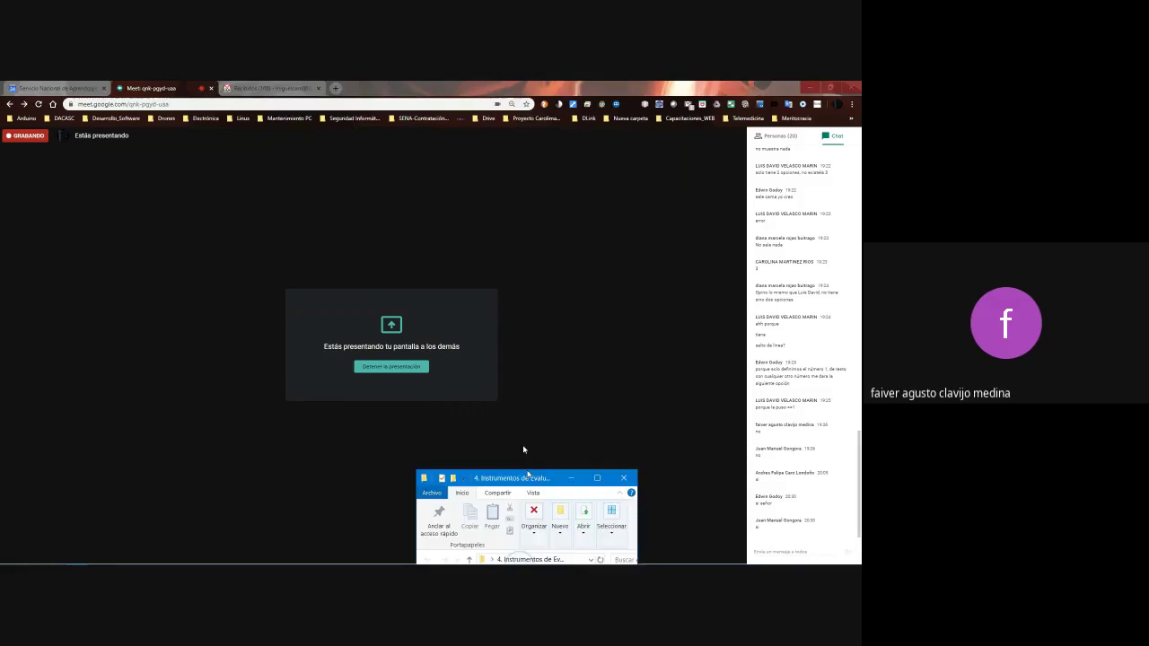
left_click(525, 485)
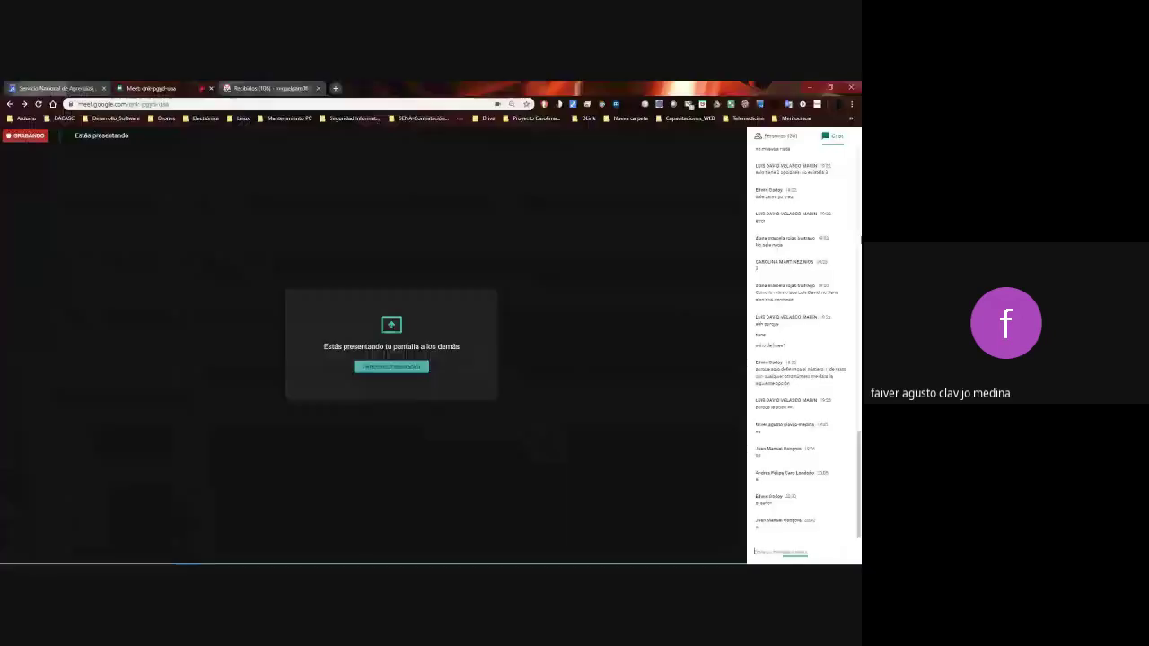
left_click(781, 136)
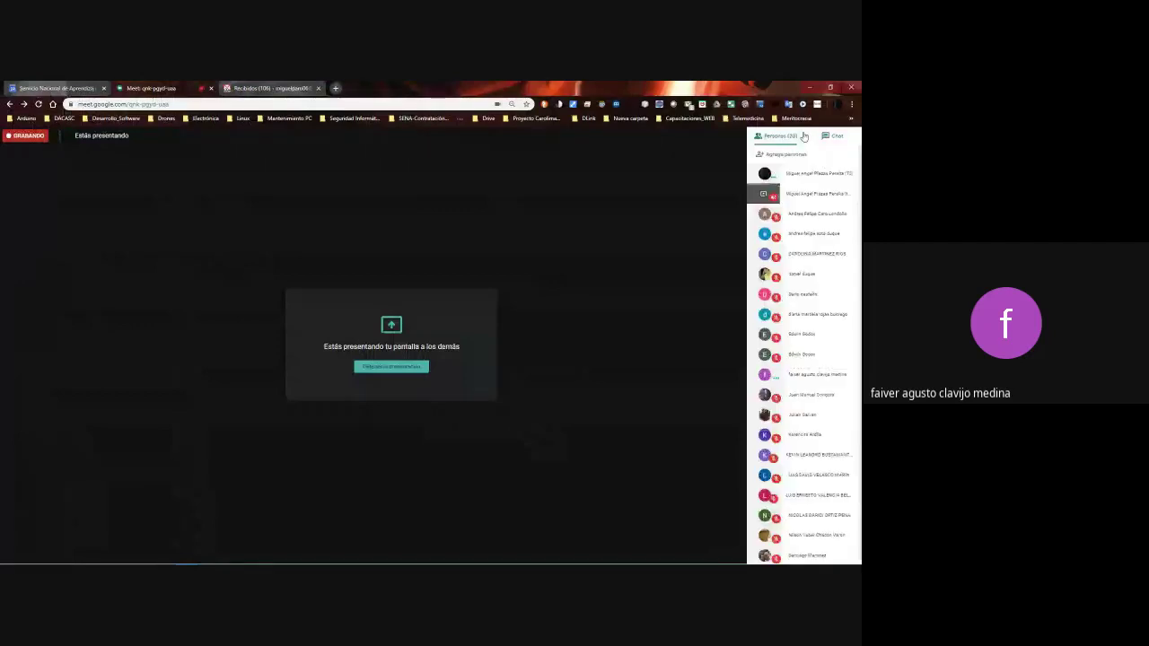
left_click(824, 136)
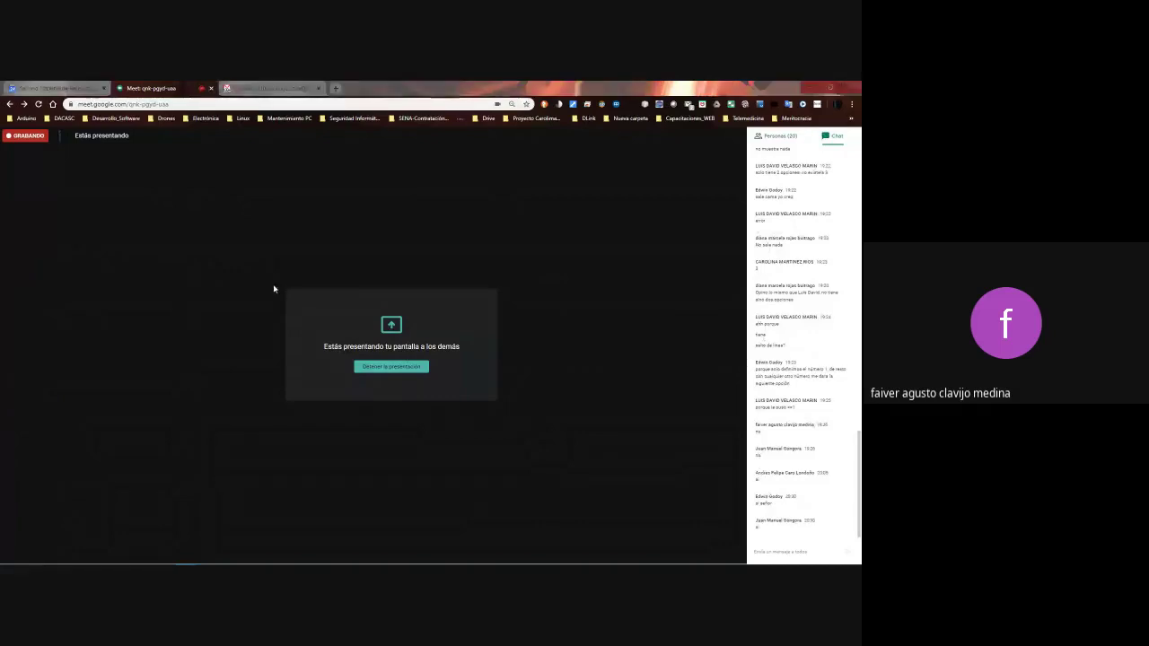
- Switch to File Explorer, display this computer's drives and magnify the screen to 200%
key("alt+Tab")
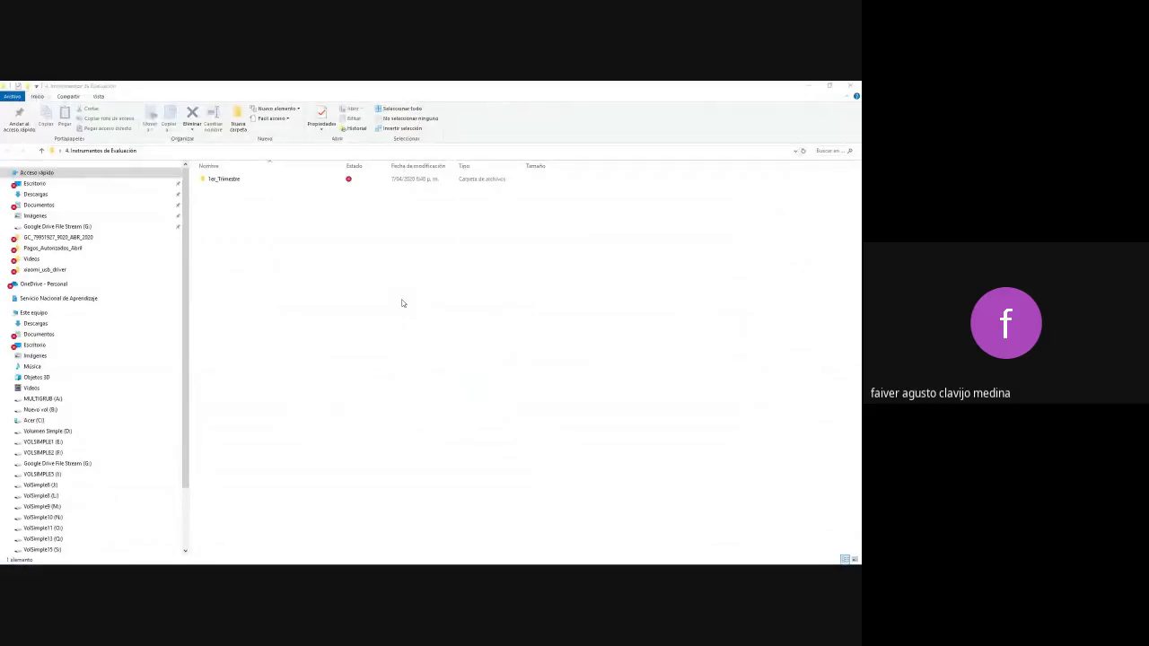
key("alt+Tab")
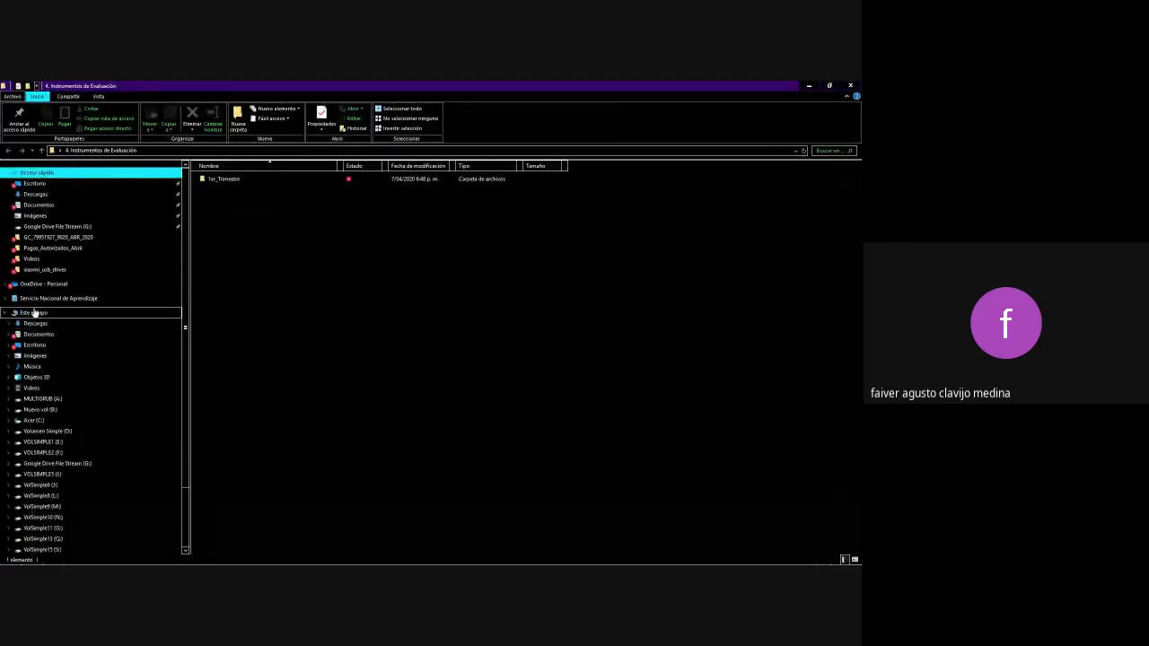
double_click(33, 312)
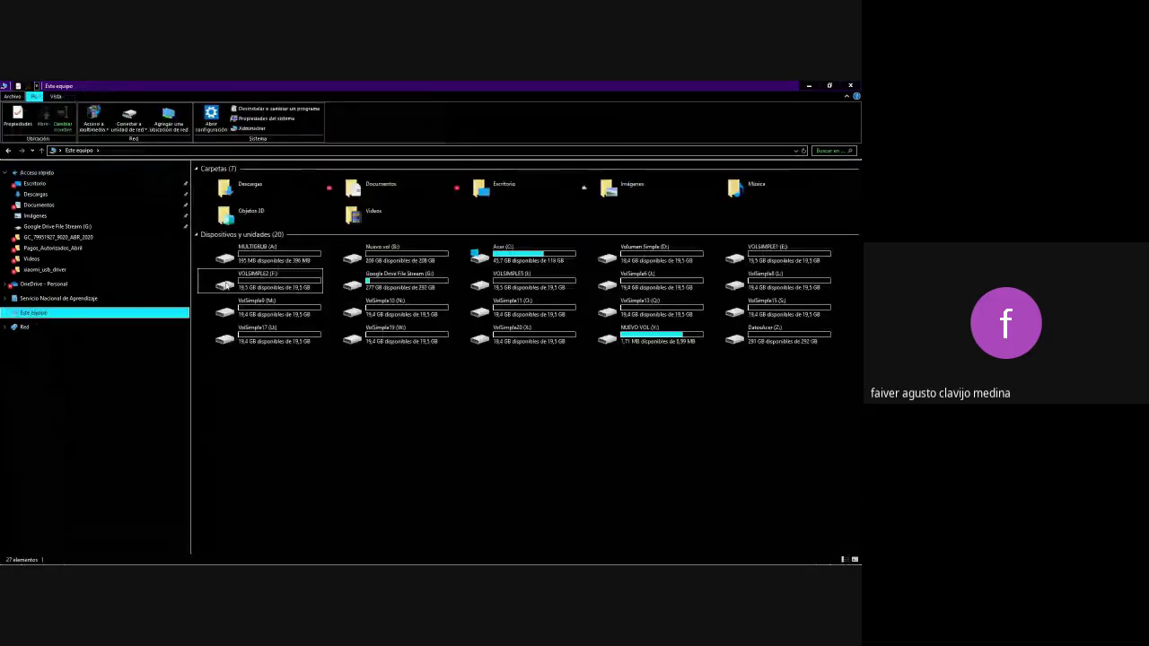
key("super+plus")
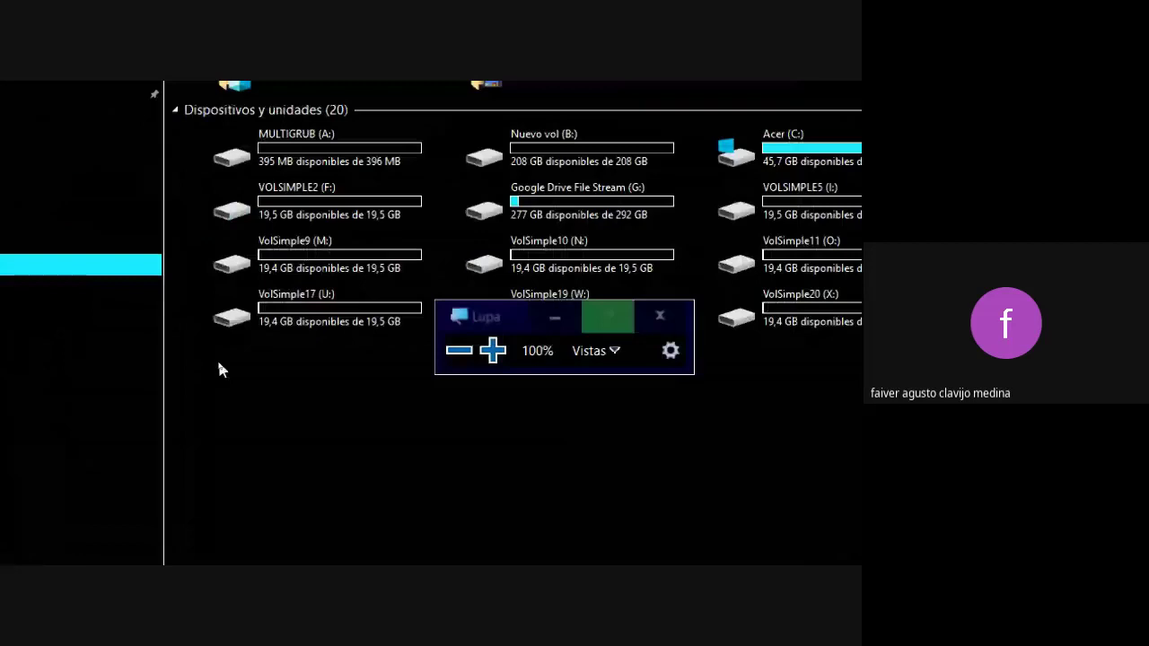
key("super+plus")
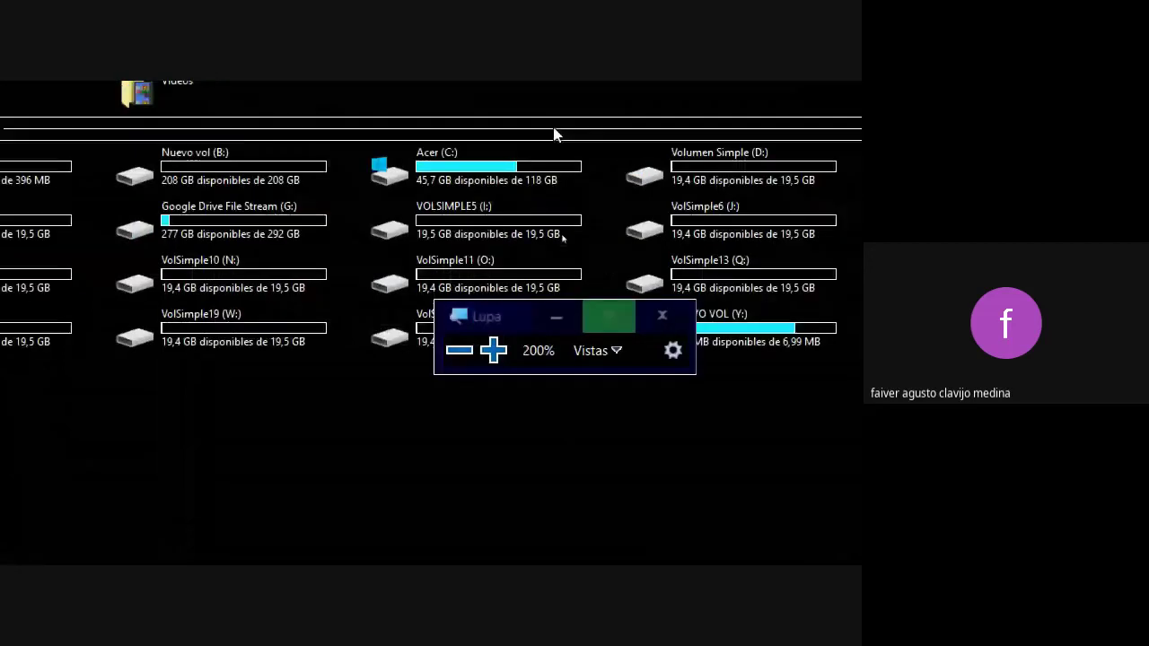
- Open the eclipse-workspace folder inside the personal user folder under Usuarios on drive C: and get the Magnifier window out of the way
double_click(437, 166)
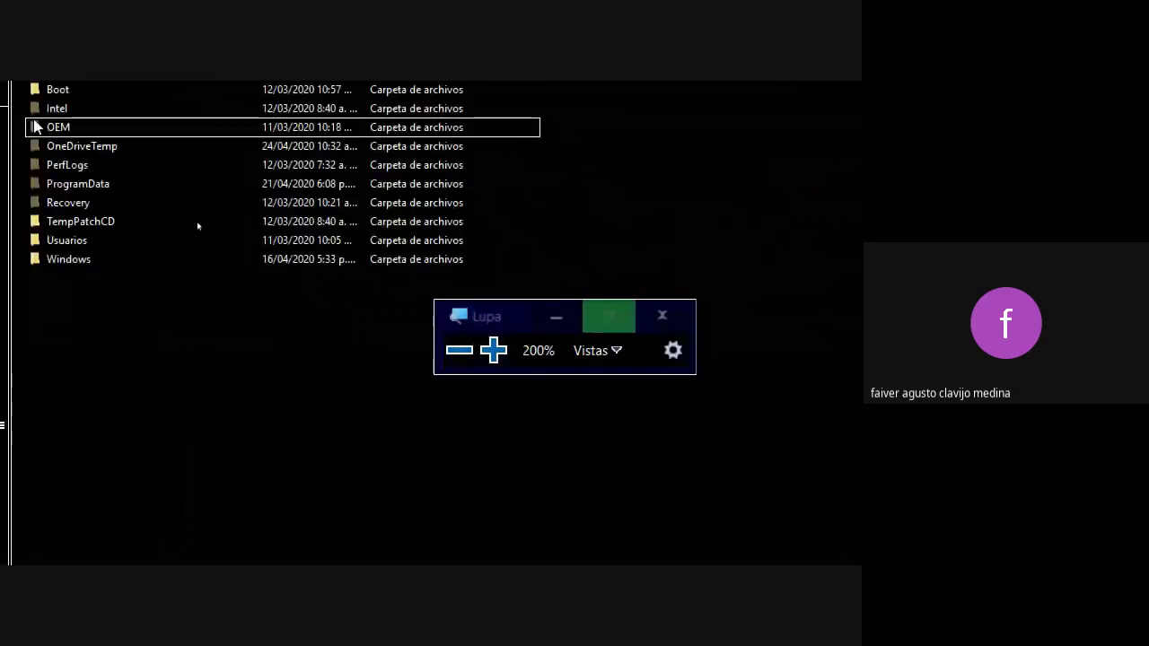
double_click(67, 240)
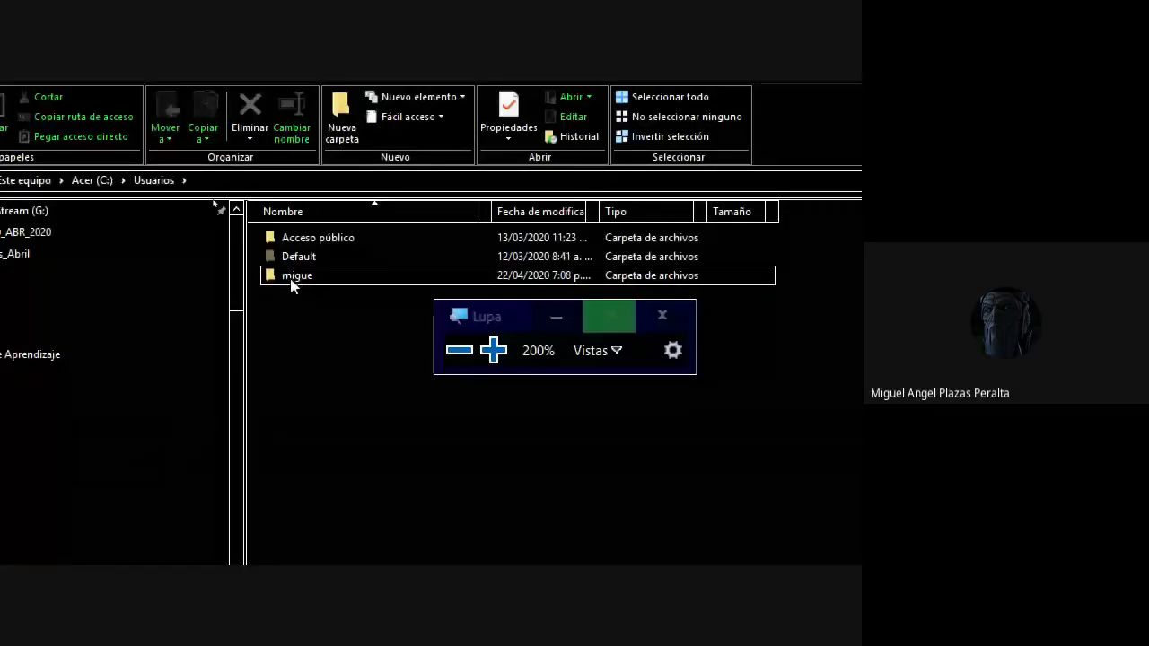
double_click(292, 279)
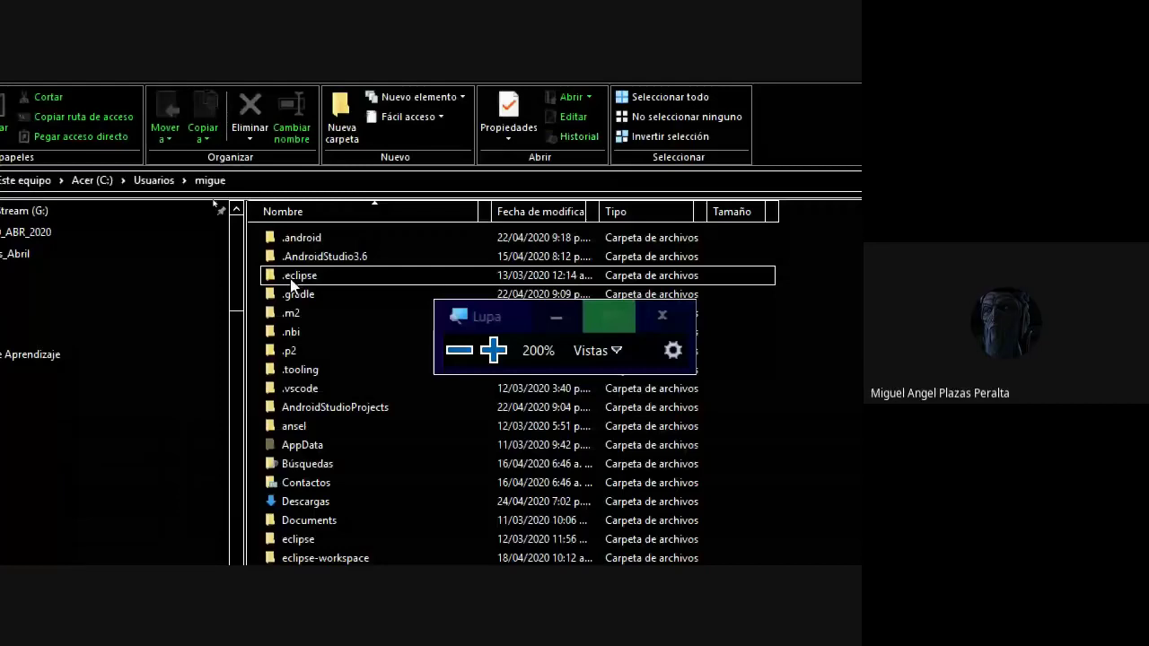
key("super+Escape")
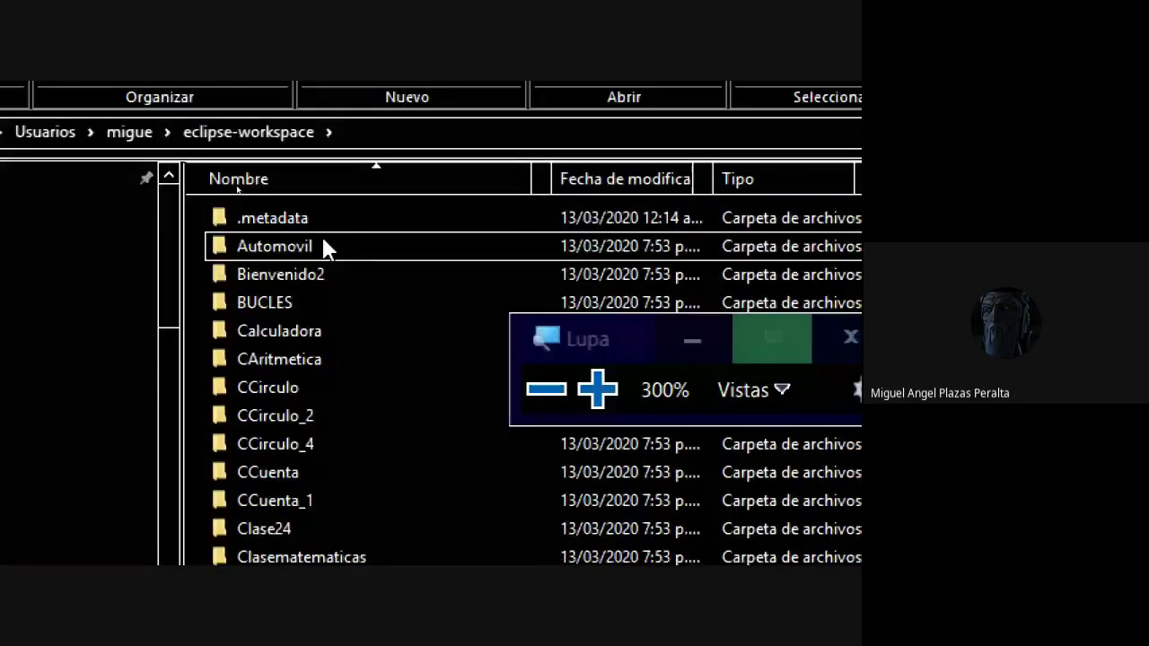
mouse_move(267, 328)
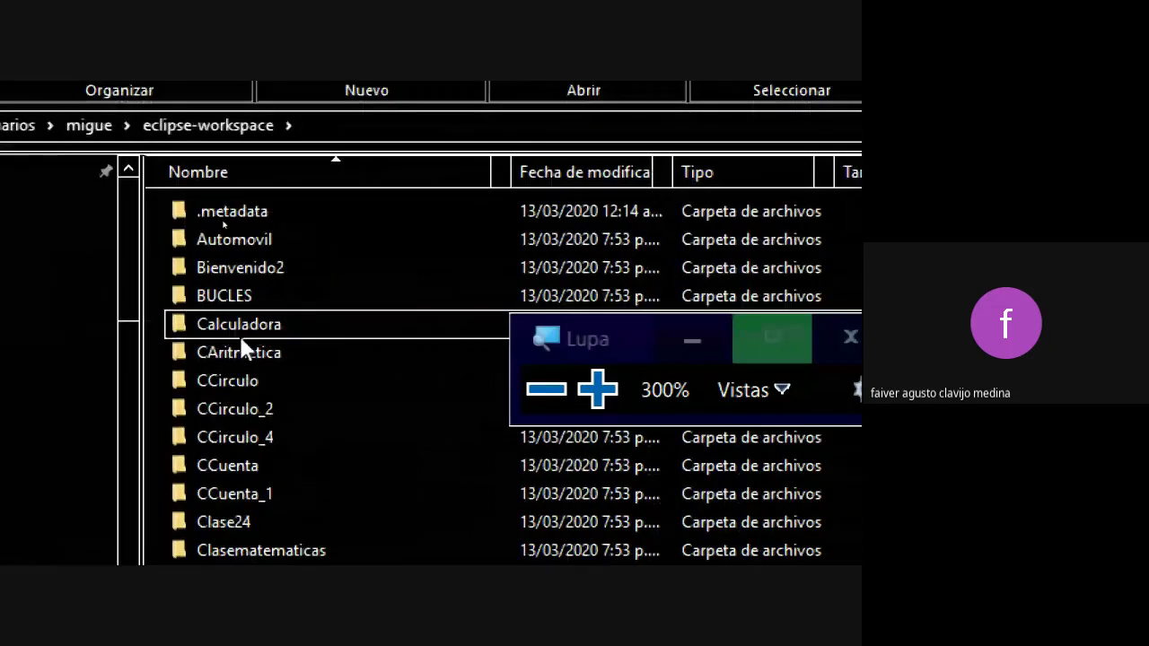
left_click(721, 357)
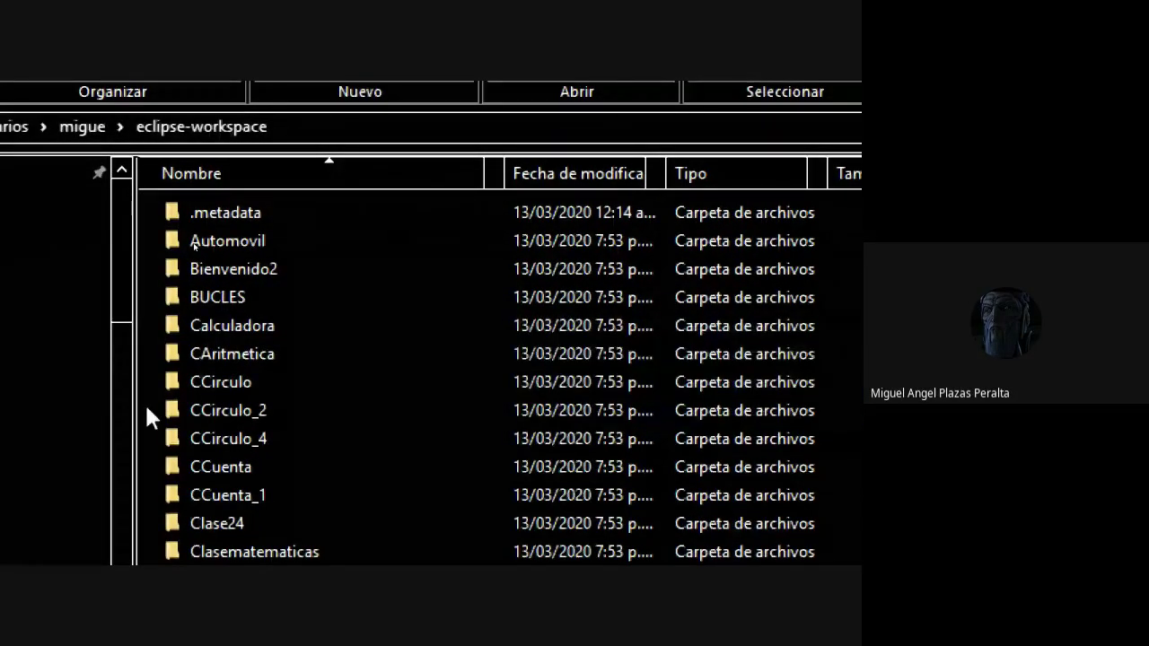
- Inspect the contents of the Calculadora project folder and return to eclipse-workspace
left_click(248, 330)
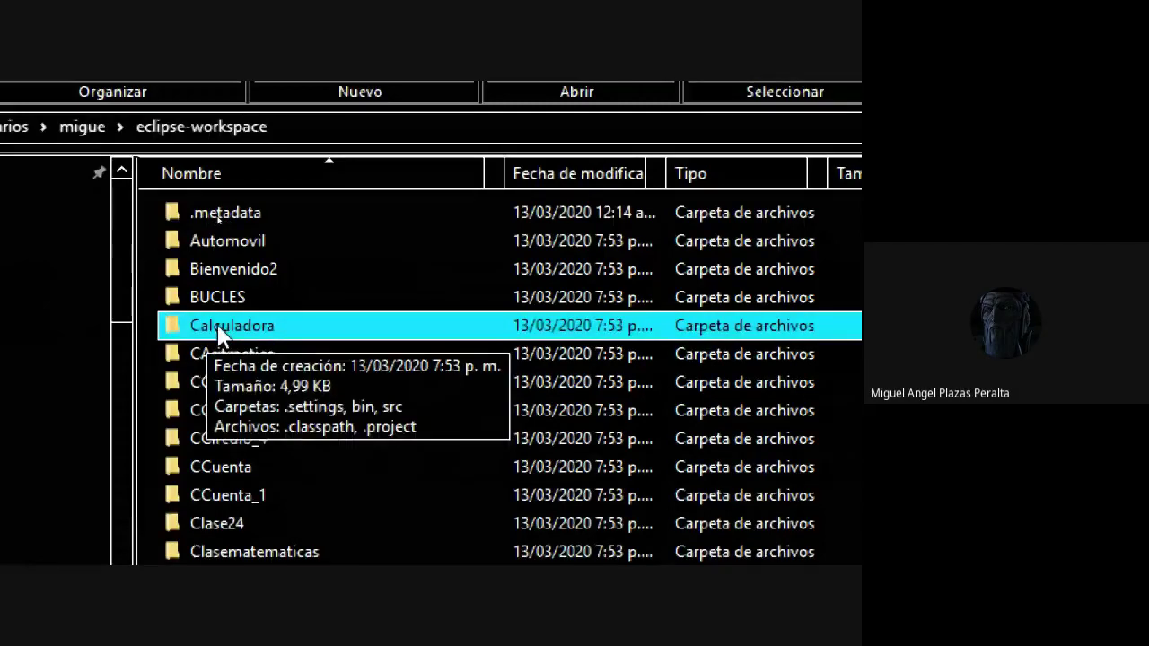
double_click(224, 329)
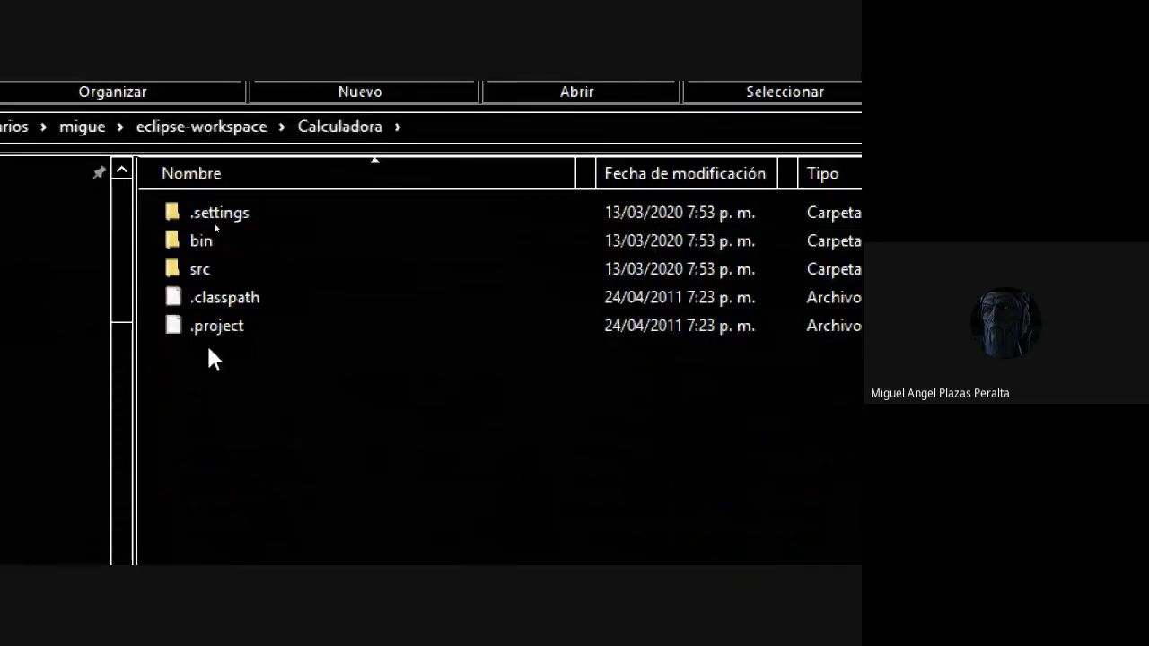
left_click(199, 130)
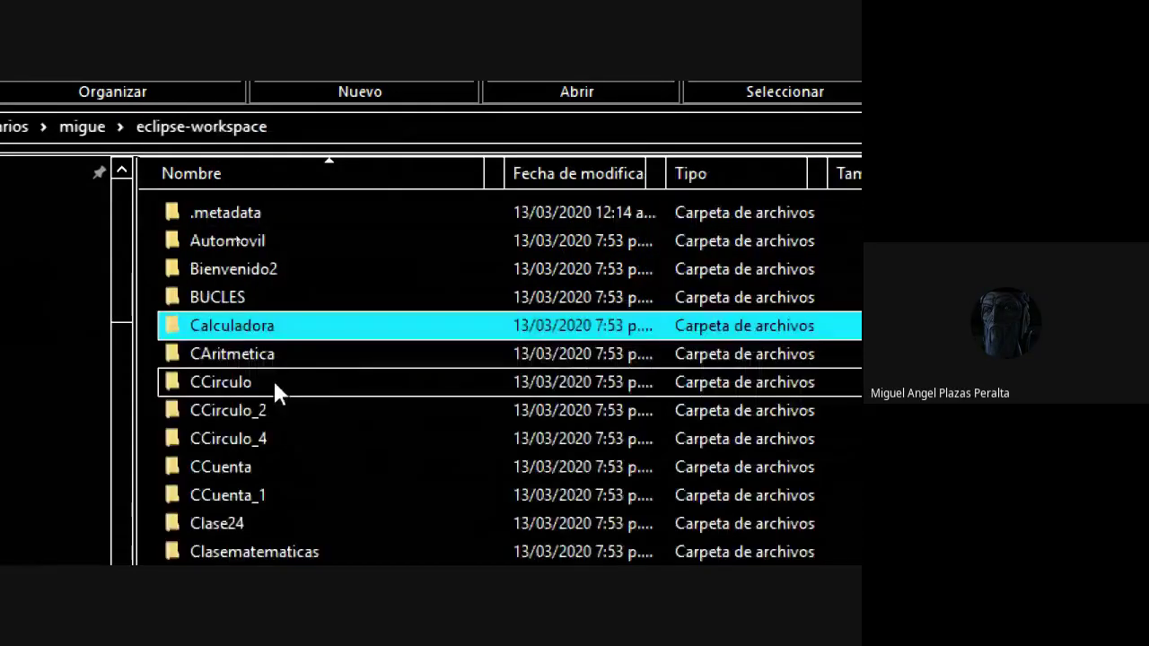
- Duplicate the Calculadora project folder within eclipse-workspace
right_click(224, 330)
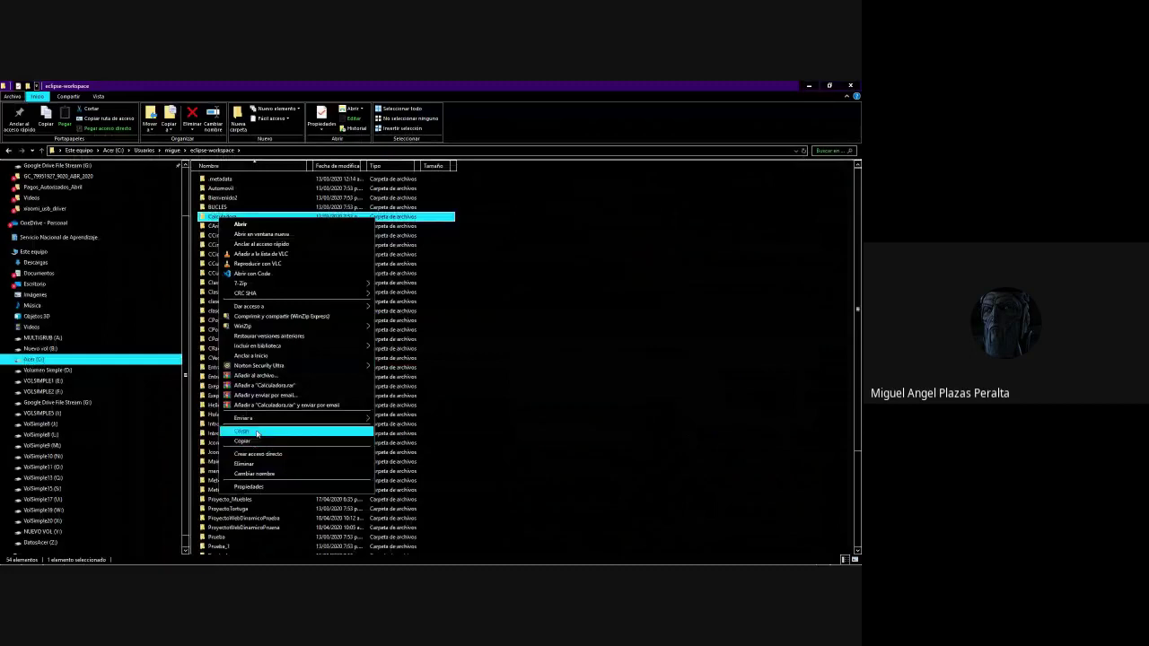
left_click(253, 441)
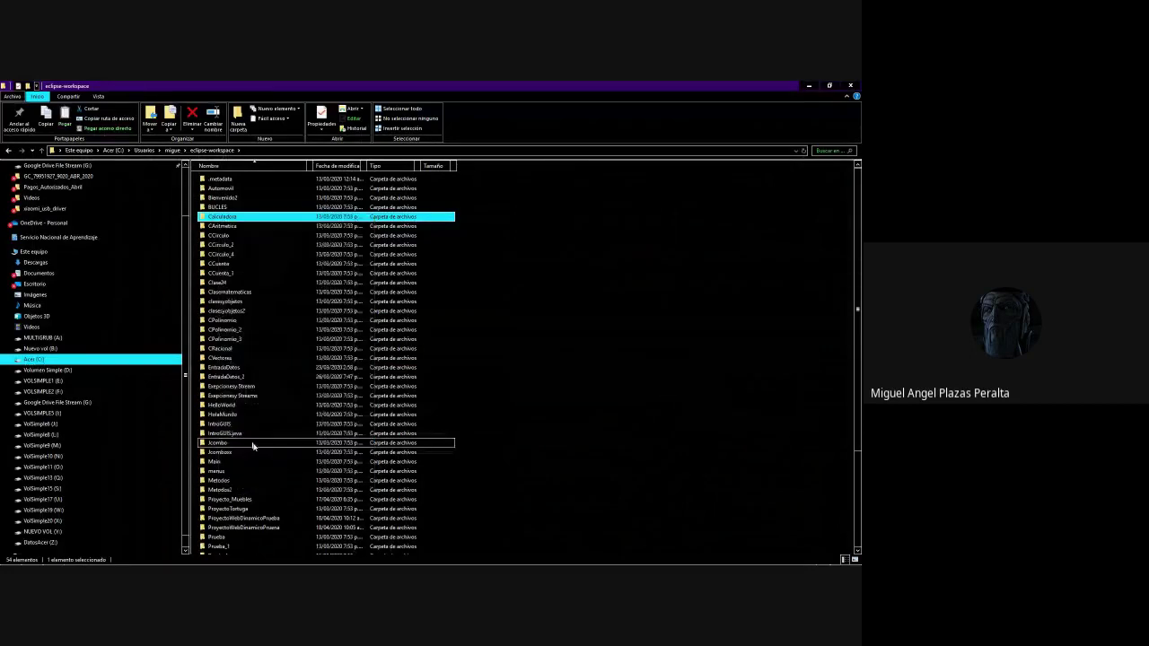
left_click(461, 379)
scroll(464, 379, "down", 5)
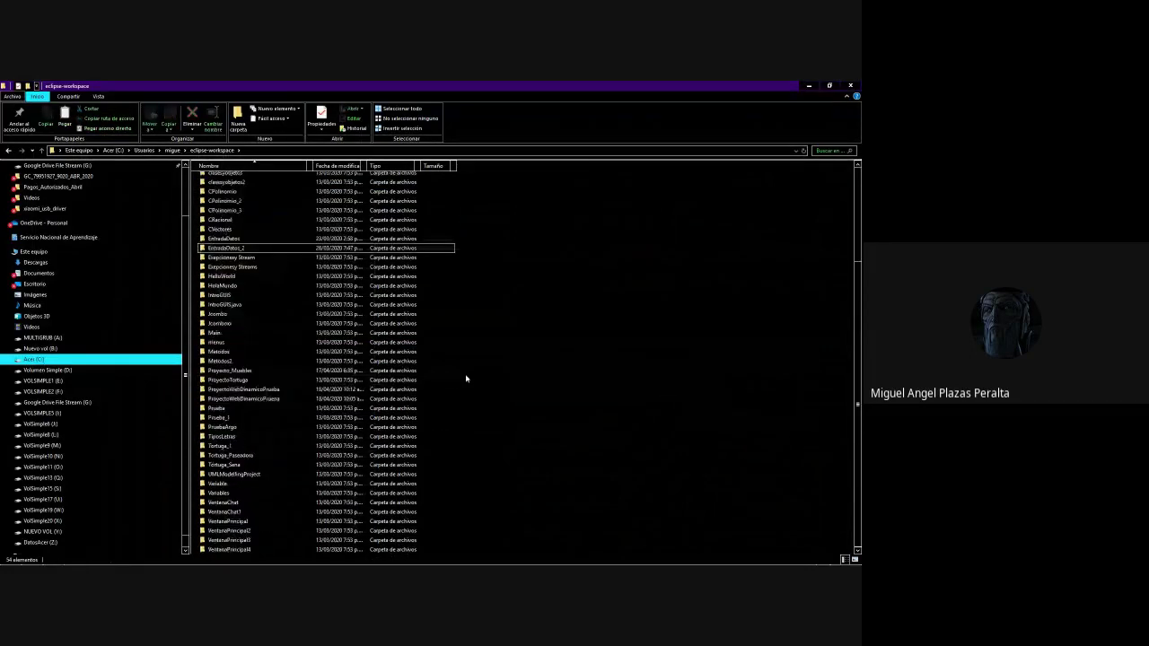
right_click(467, 380)
left_click(500, 437)
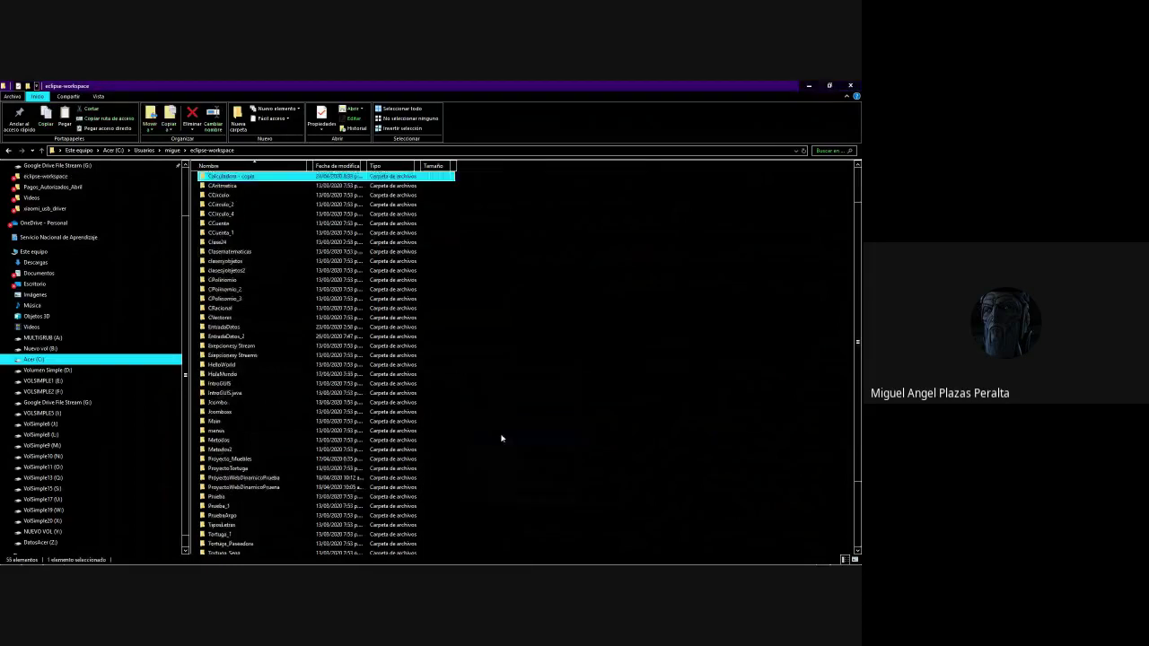
scroll(355, 317, "up", 2)
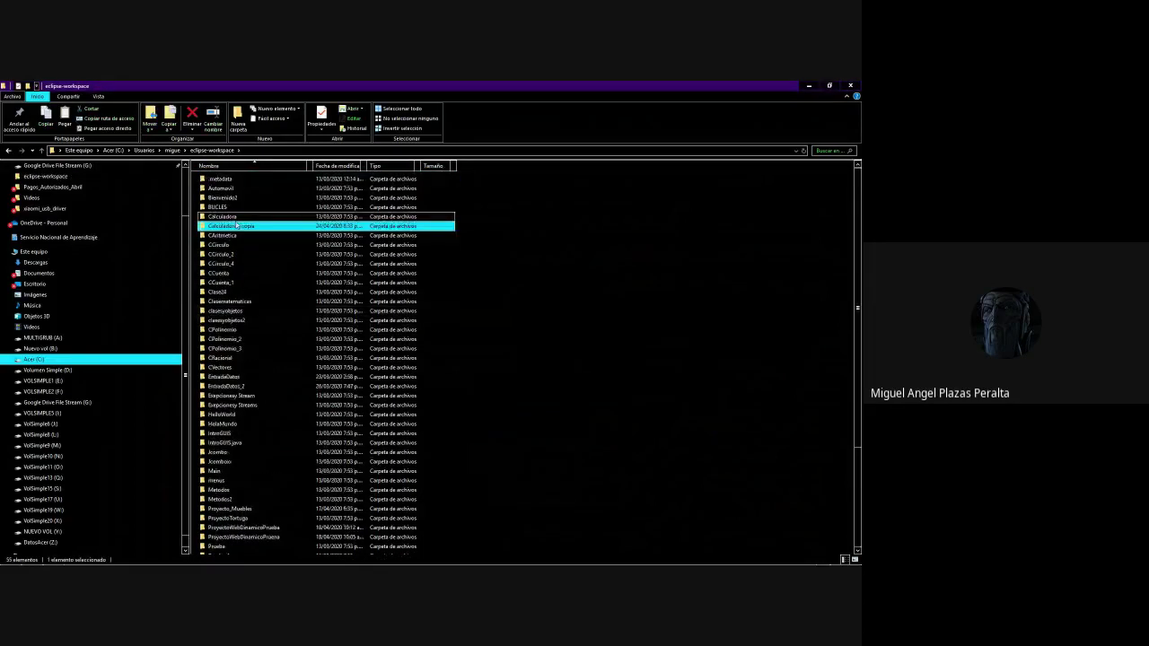
- Rename the copied Calculadora folder as Calculadora_Ejemplo_
right_click(240, 230)
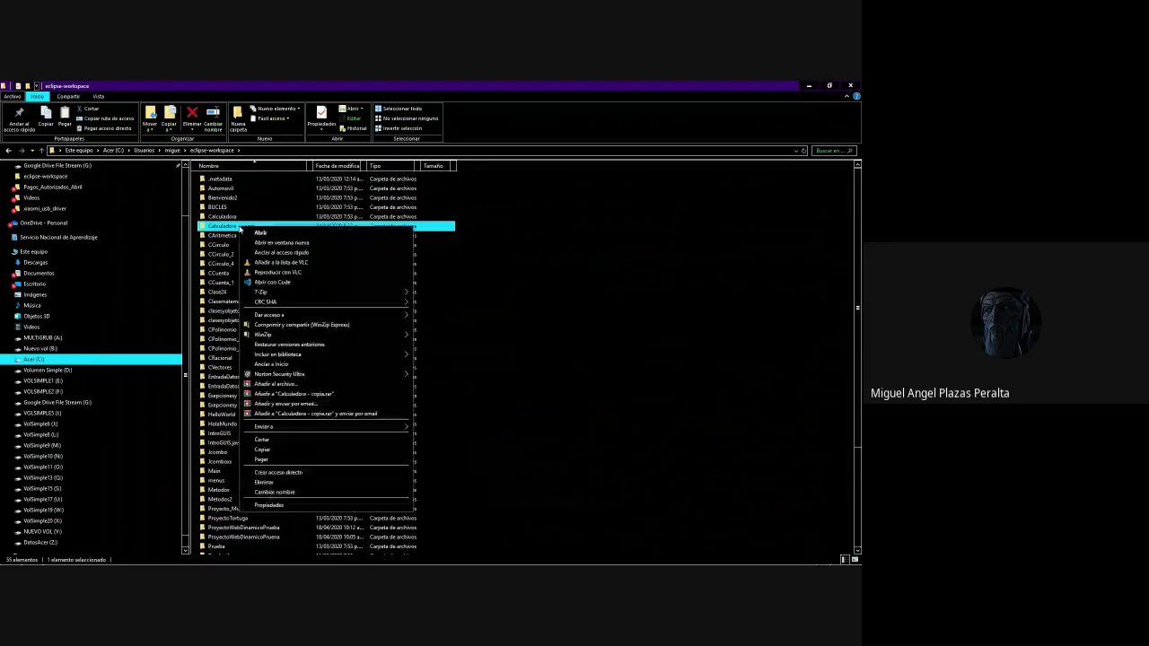
left_click(299, 492)
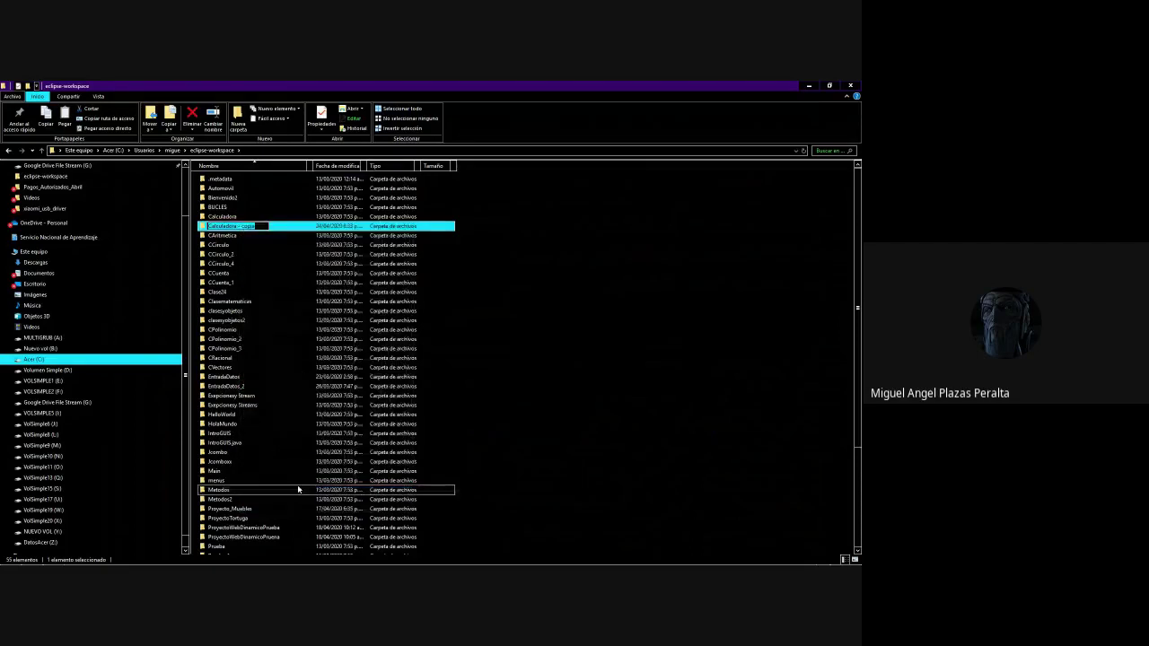
type("Calculadora_Ejemplo_")
key("Return")
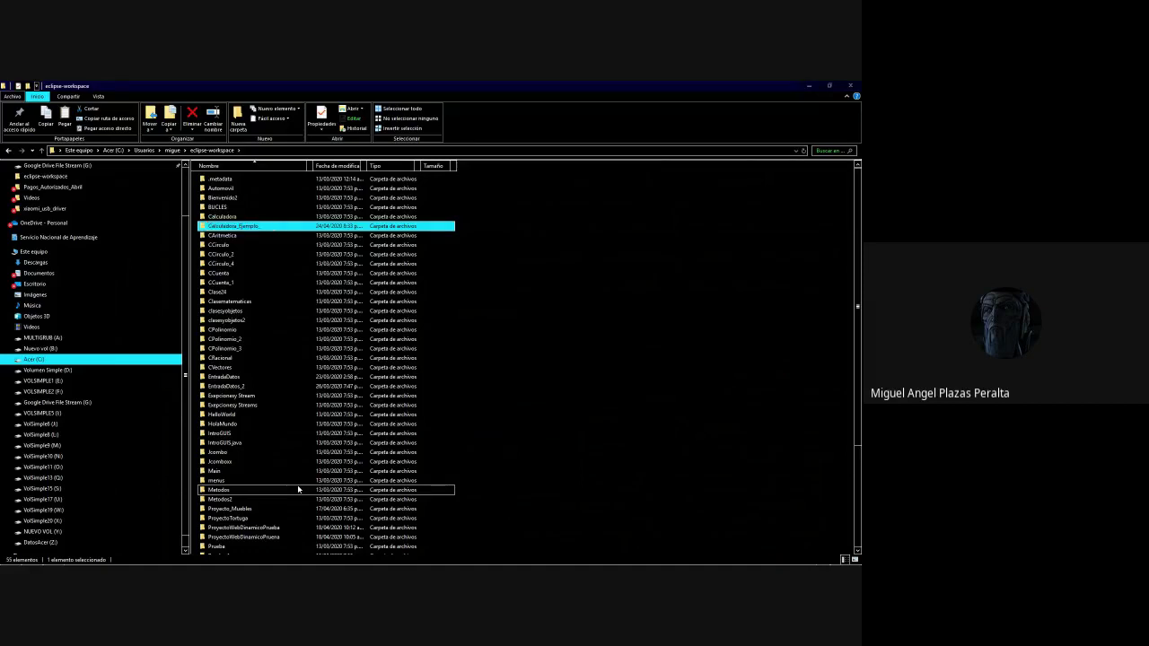
left_click(532, 350)
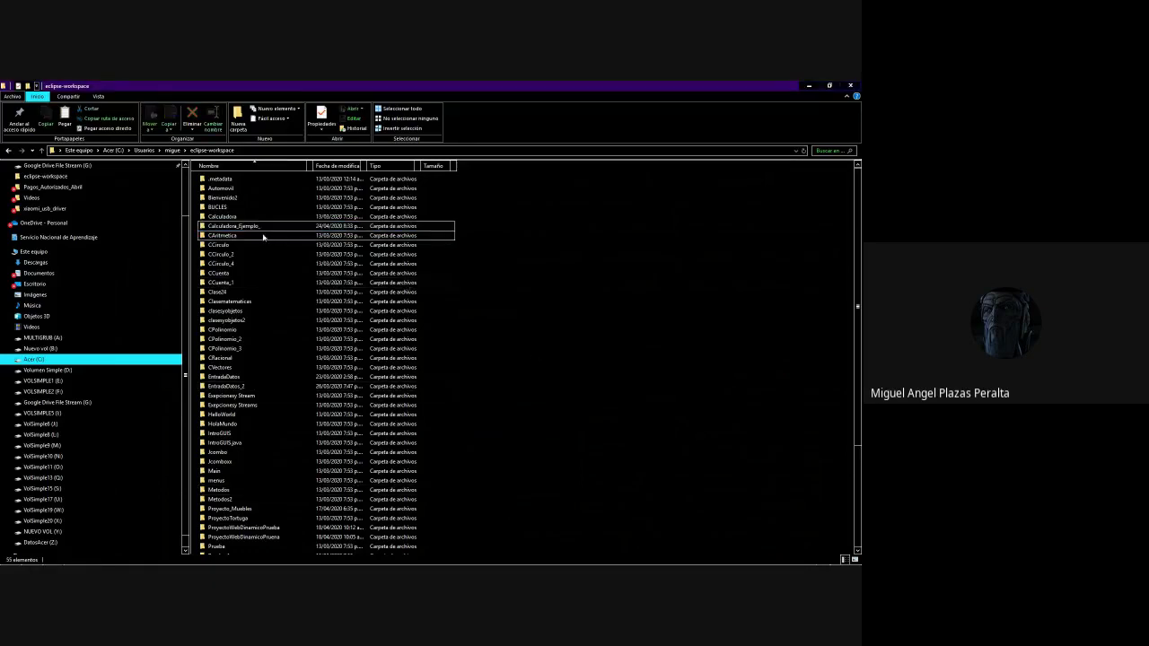
- Remove the trailing underscore from the copied folder's name so it reads Calculadora_Ejemplo
left_click(261, 229)
right_click(261, 229)
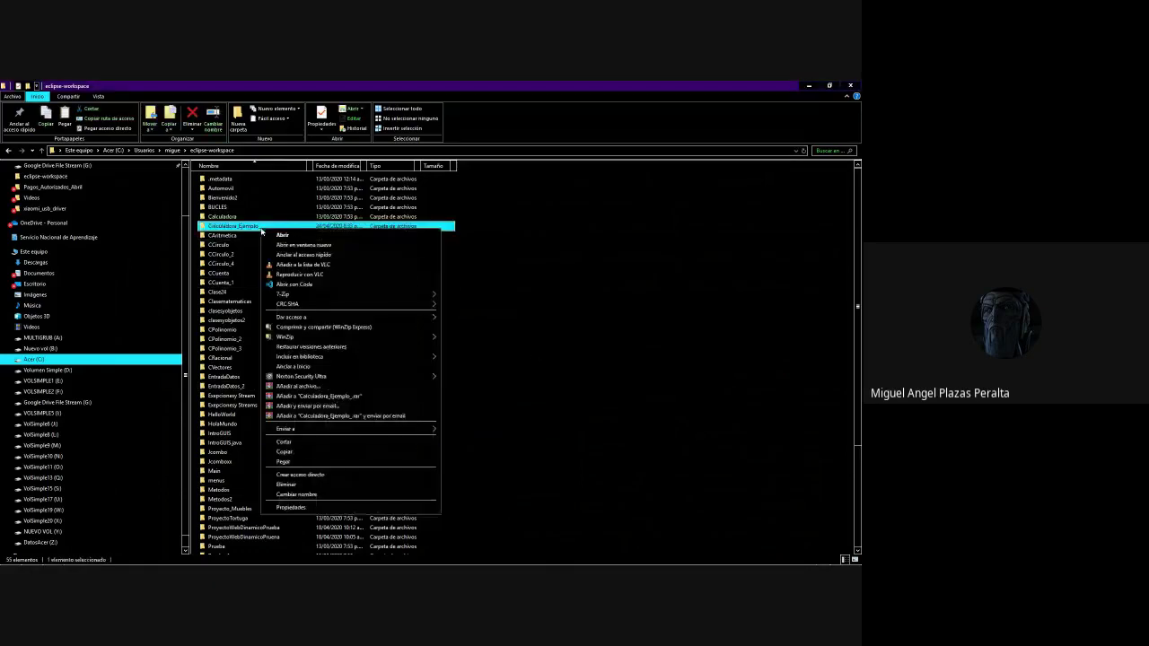
left_click(317, 494)
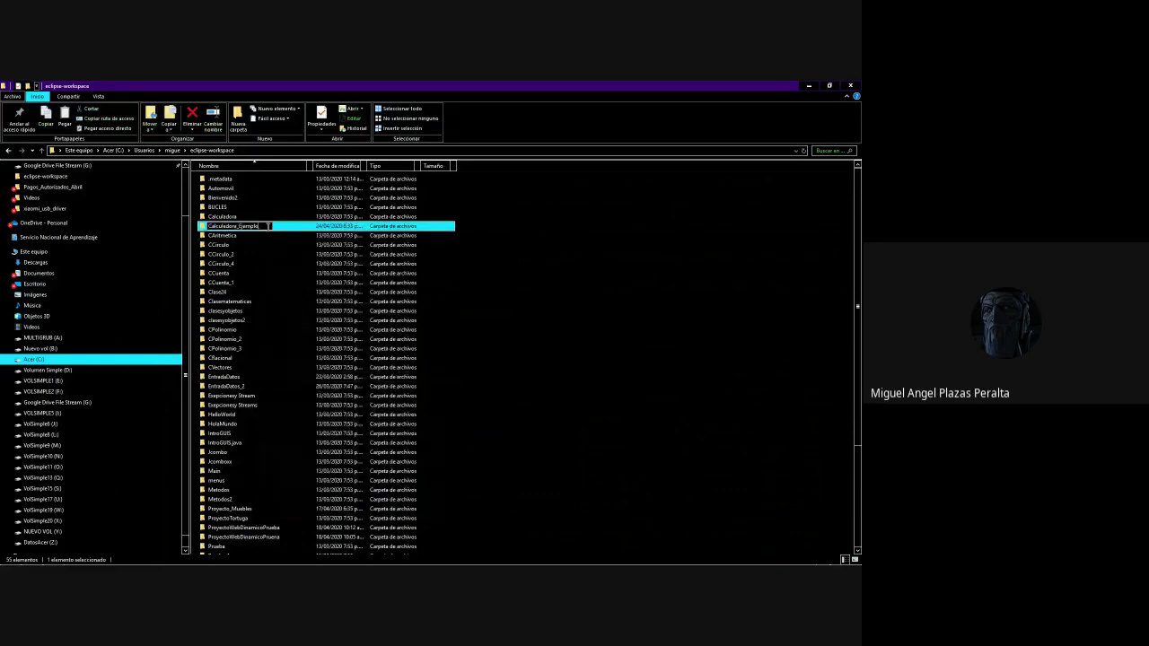
left_click(268, 226)
key("BackSpace")
key("Return")
left_click(508, 248)
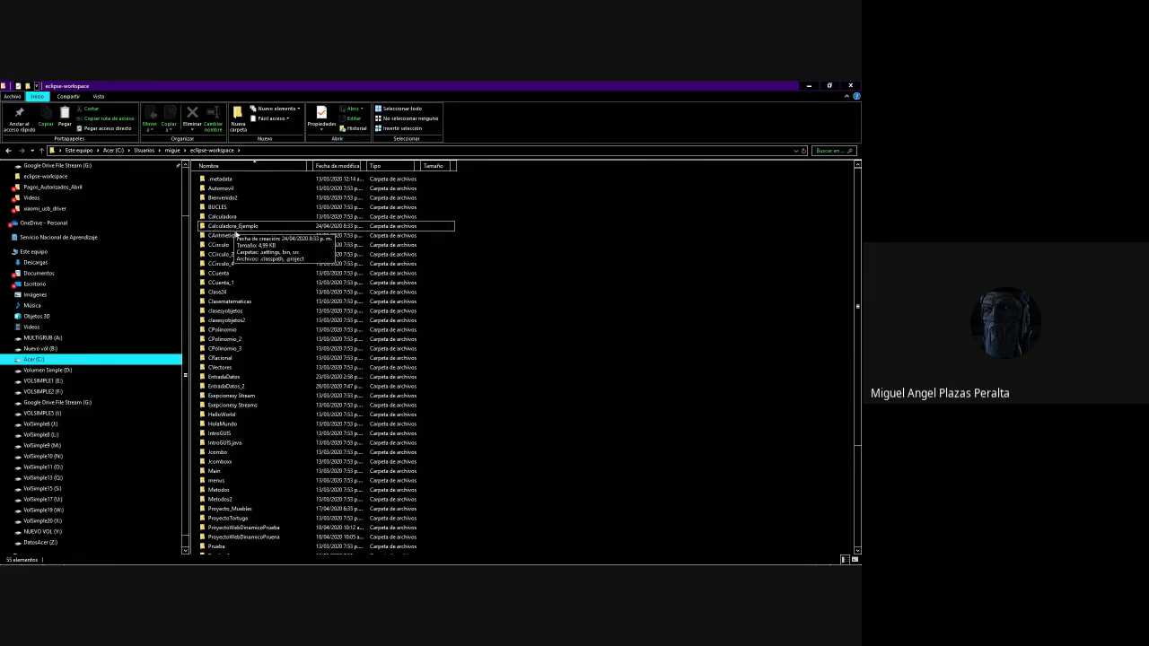
left_click(215, 229)
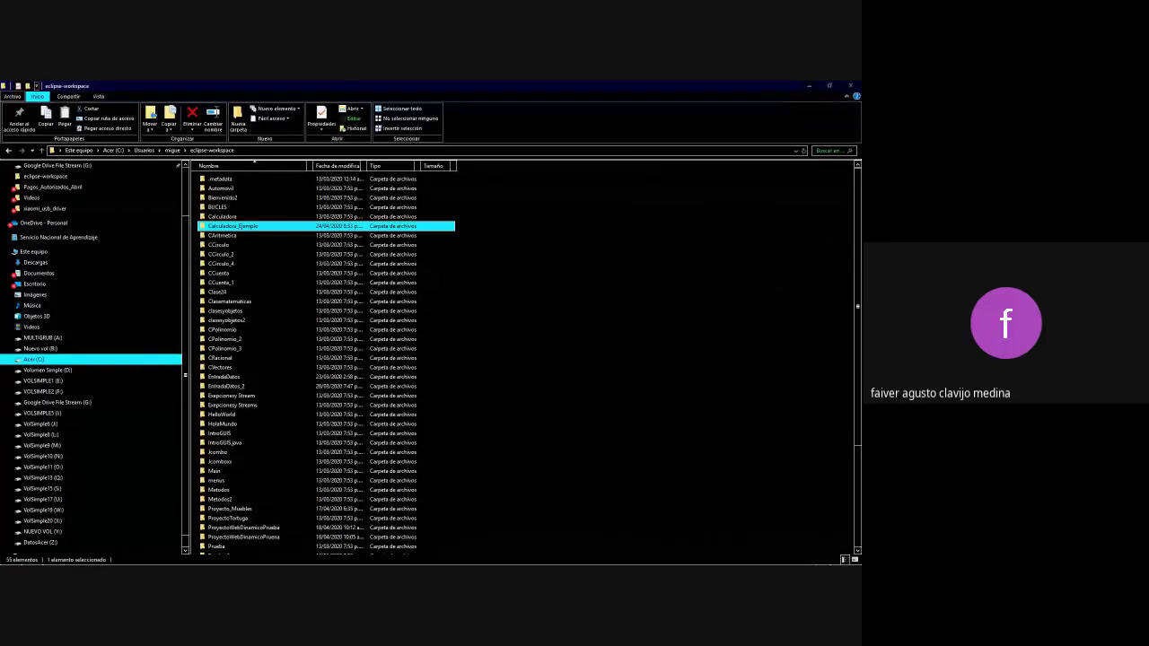
- Switch to Eclipse and start an import of existing projects into the workspace
key("alt+Tab")
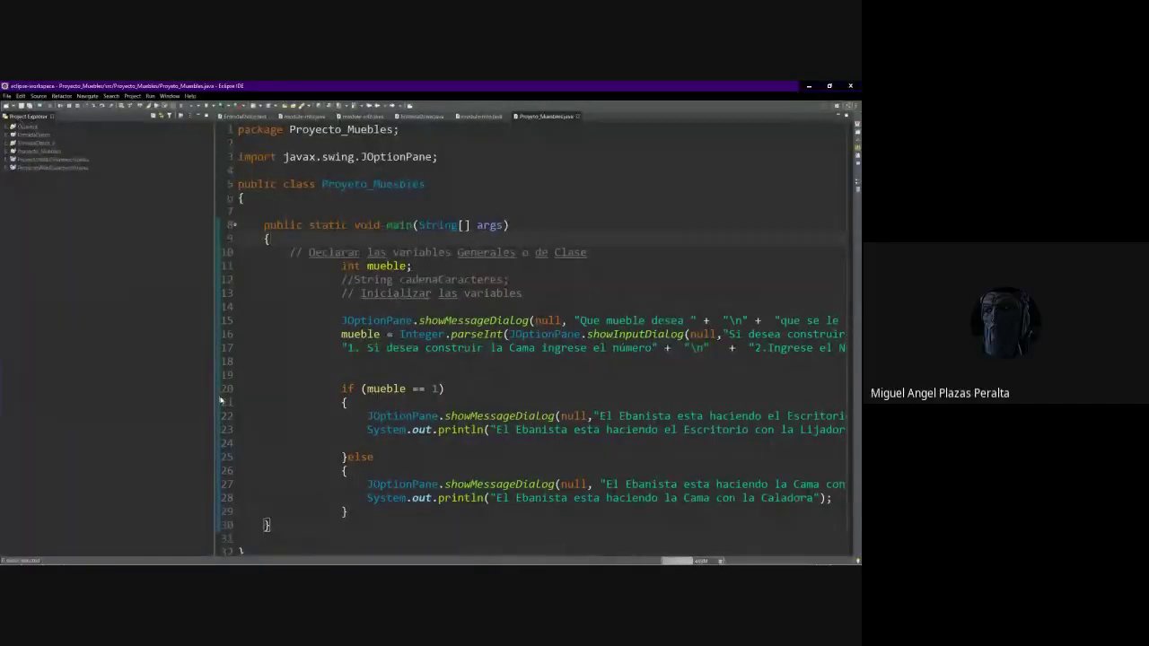
left_click(6, 95)
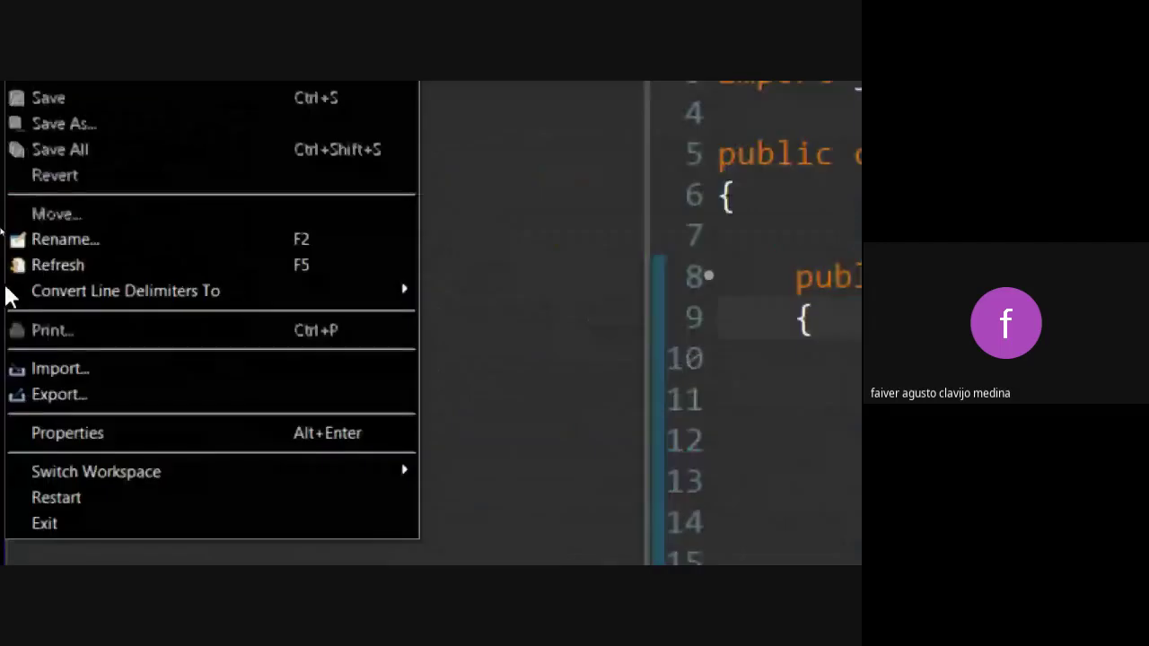
left_click(57, 368)
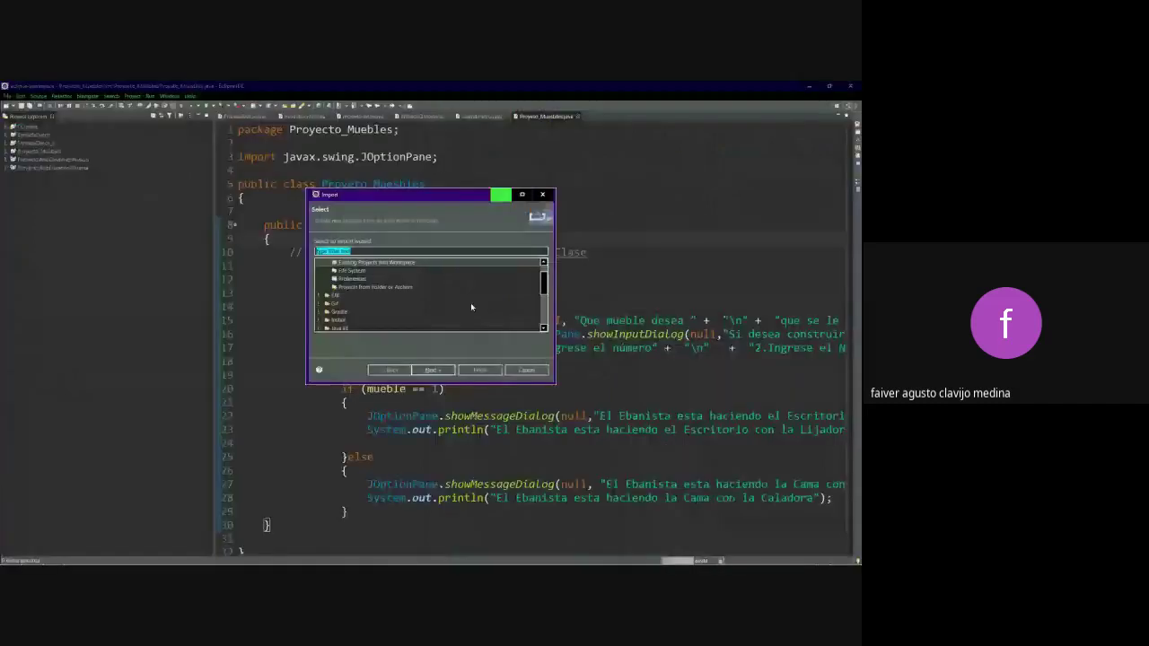
scroll(337, 284, "up", 1)
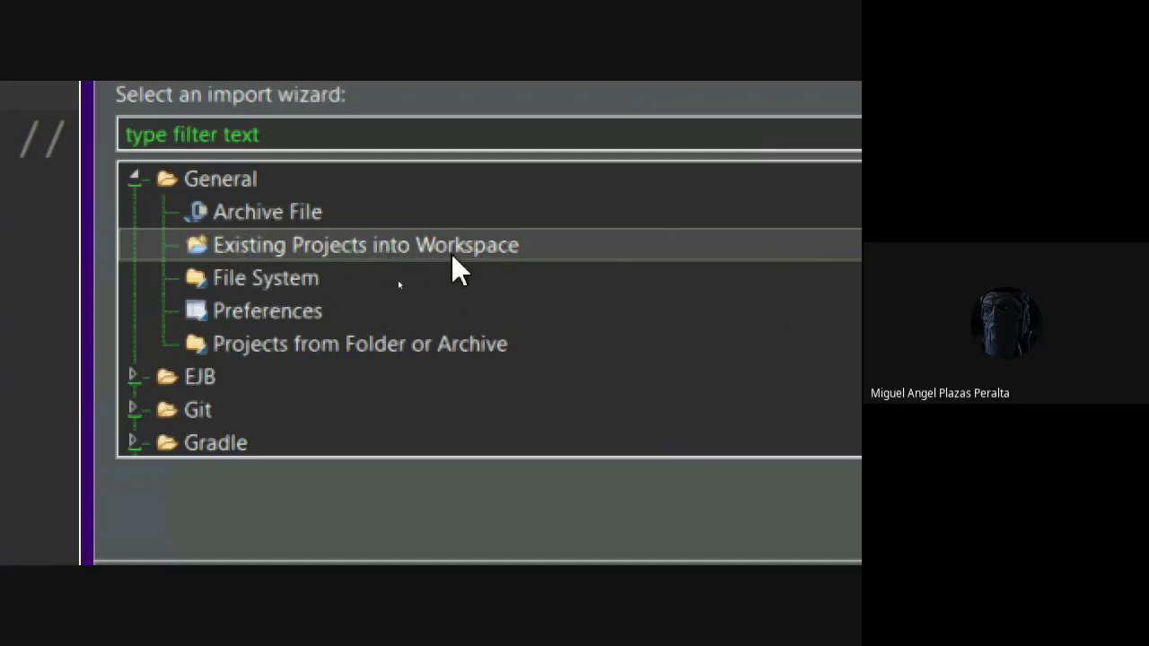
double_click(235, 246)
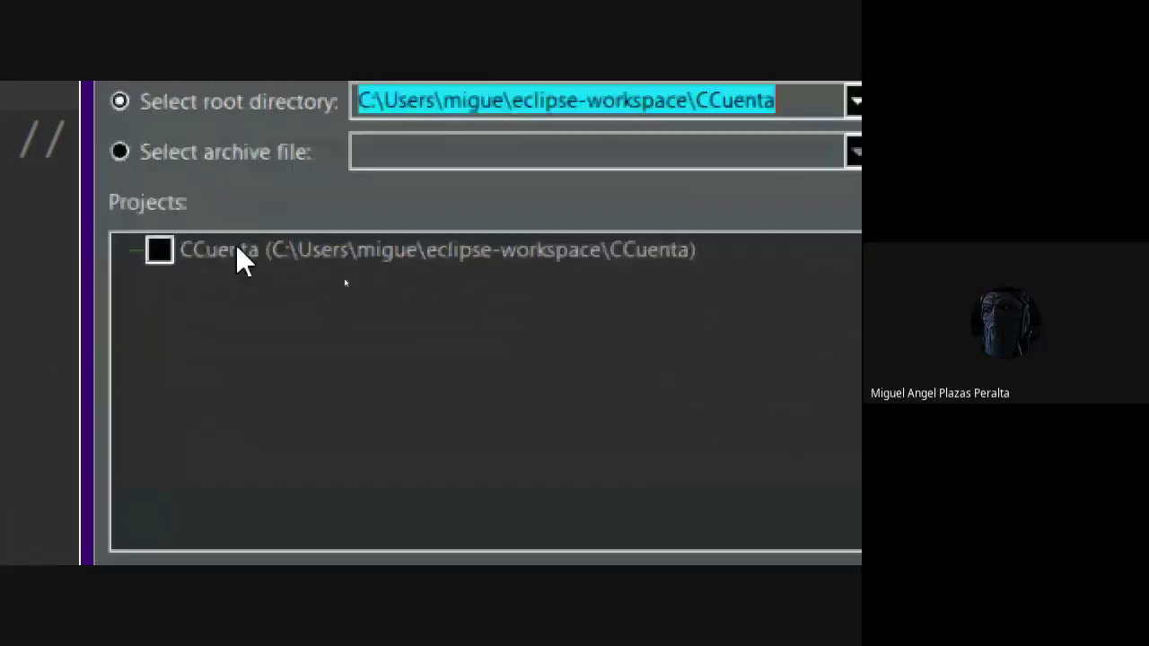
- Set the import's root directory to the Calculadora_Ejemplo folder in eclipse-workspace, with its project selected for import
left_click(238, 251)
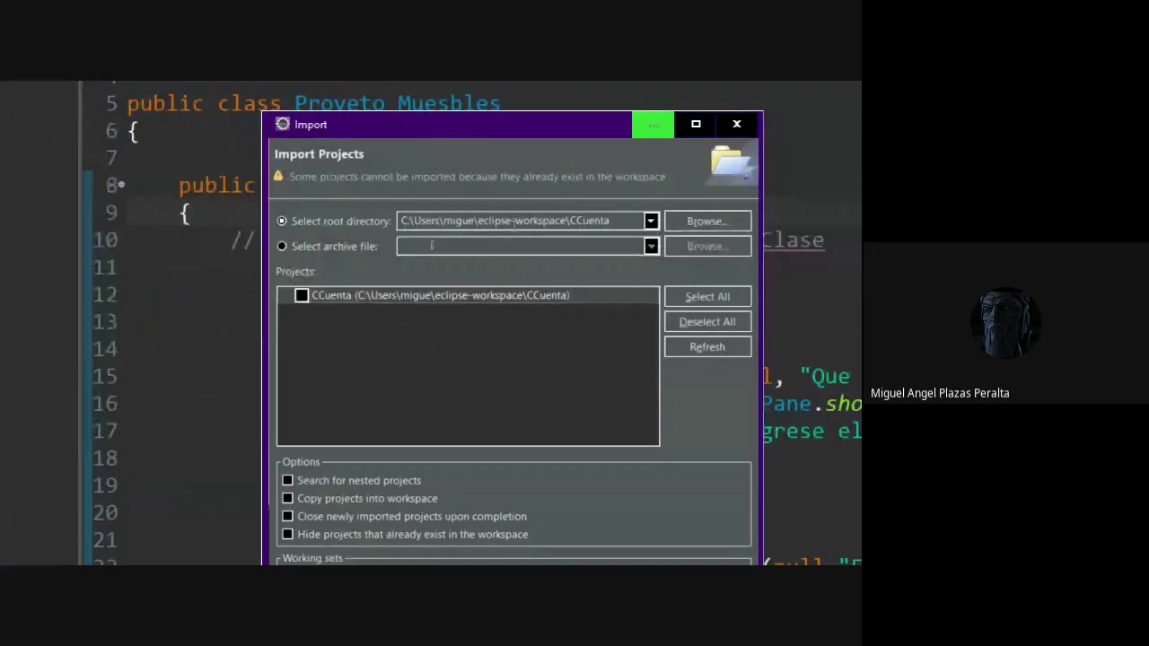
double_click(478, 219)
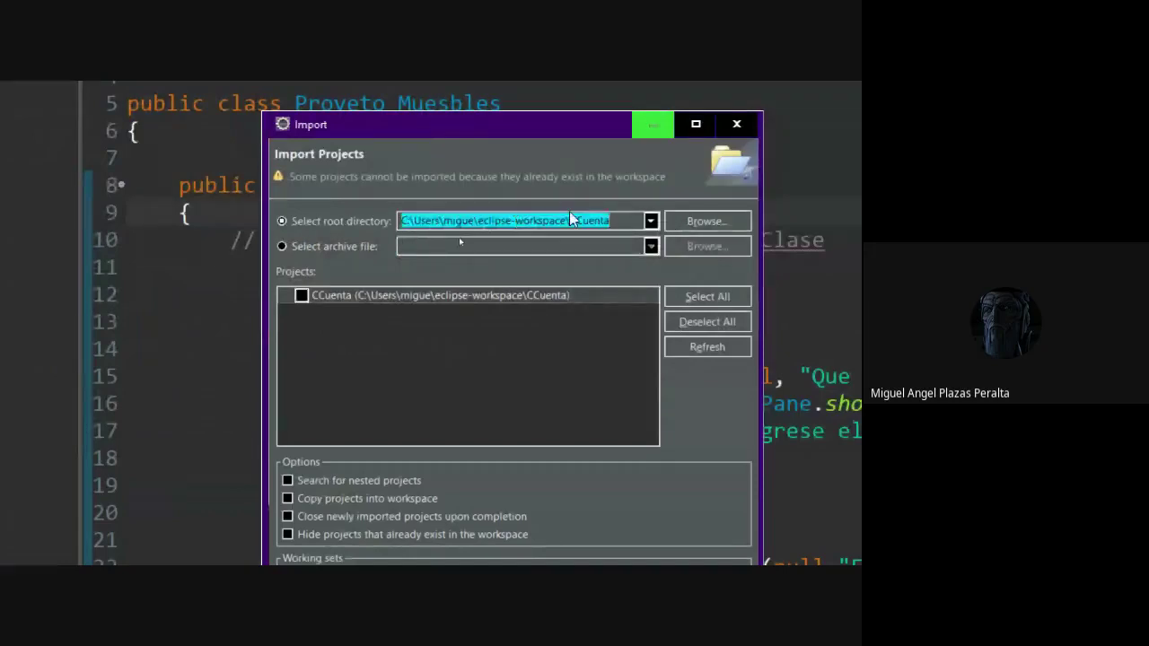
left_click(735, 220)
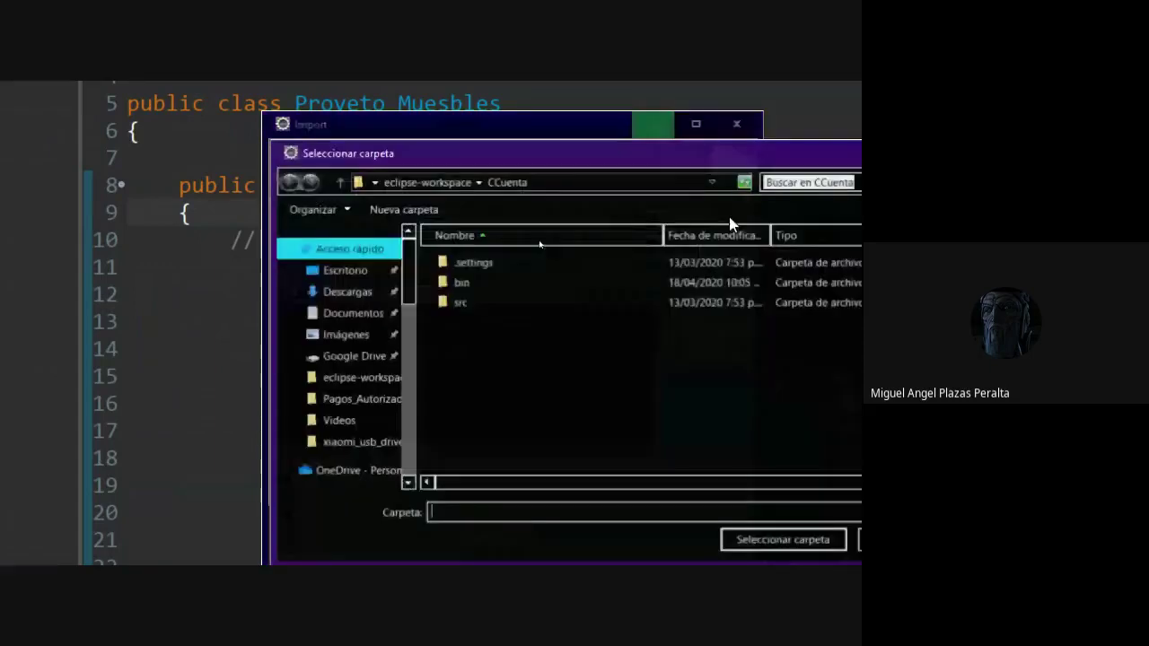
left_click_drag(566, 169, 321, 139)
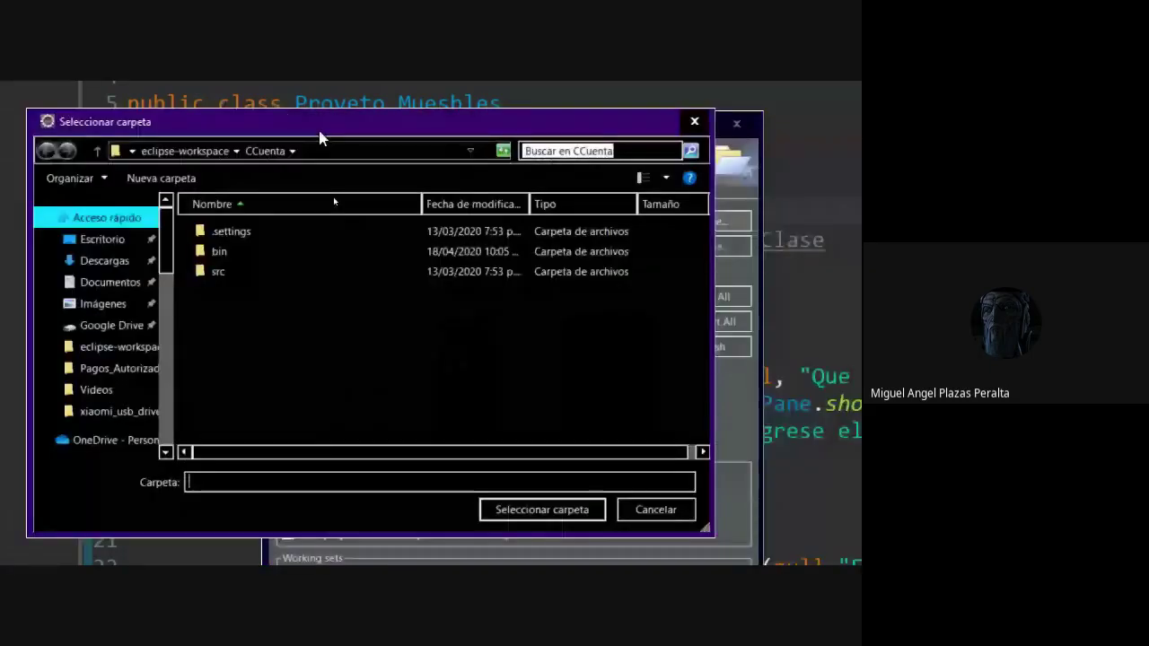
left_click(208, 144)
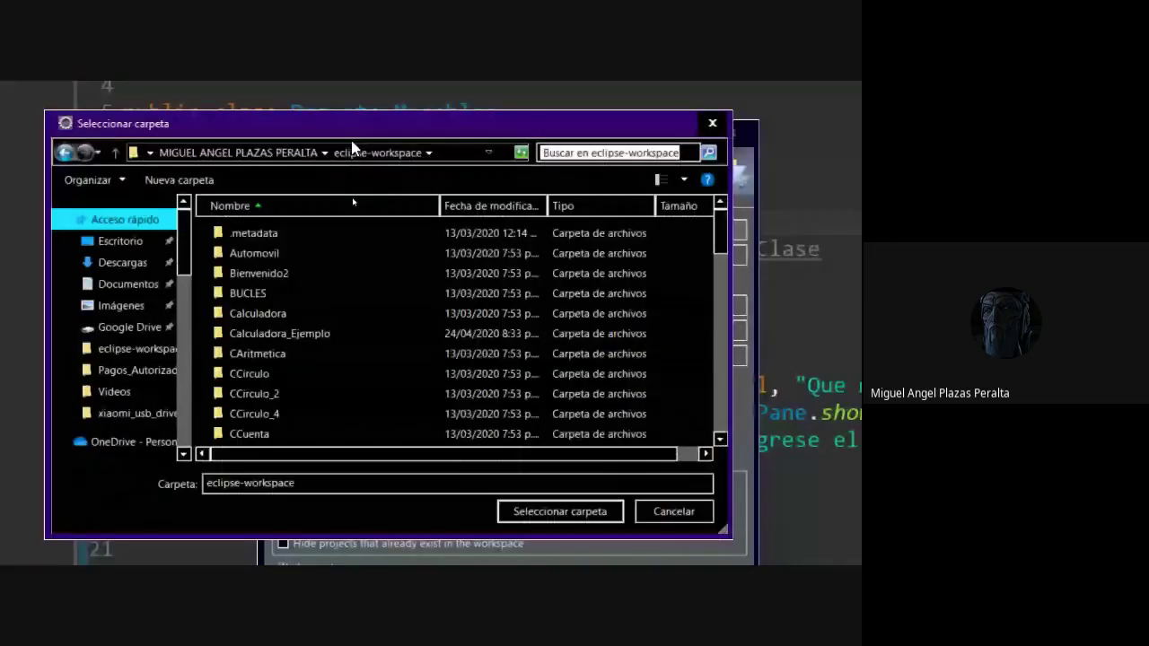
left_click(290, 314)
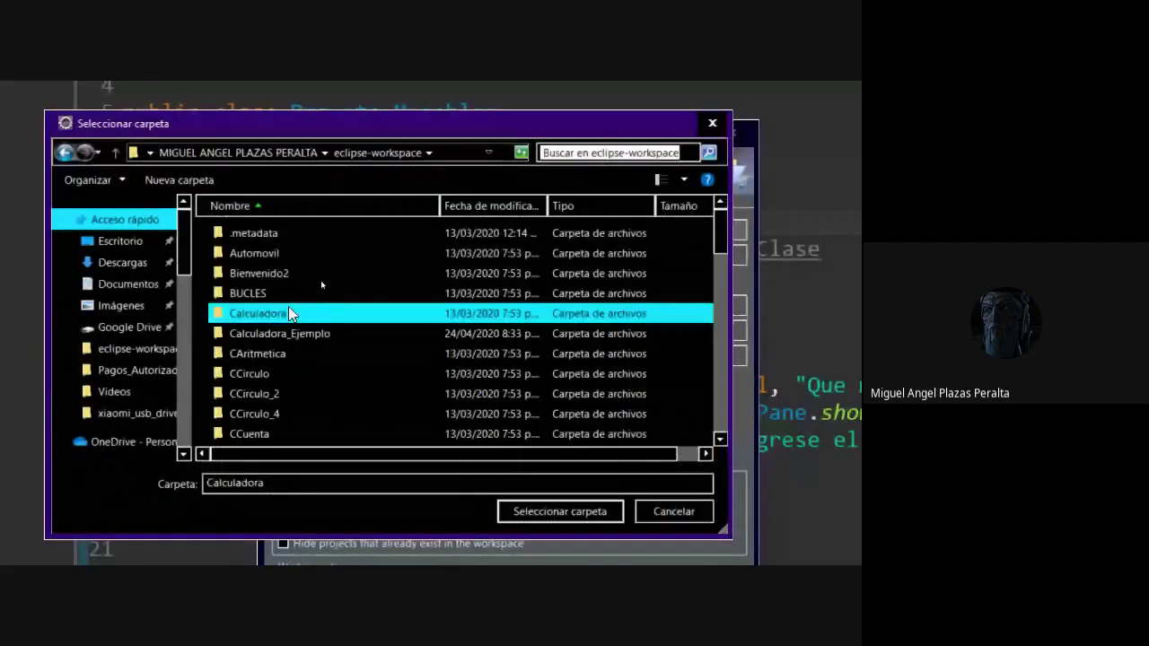
left_click(280, 337)
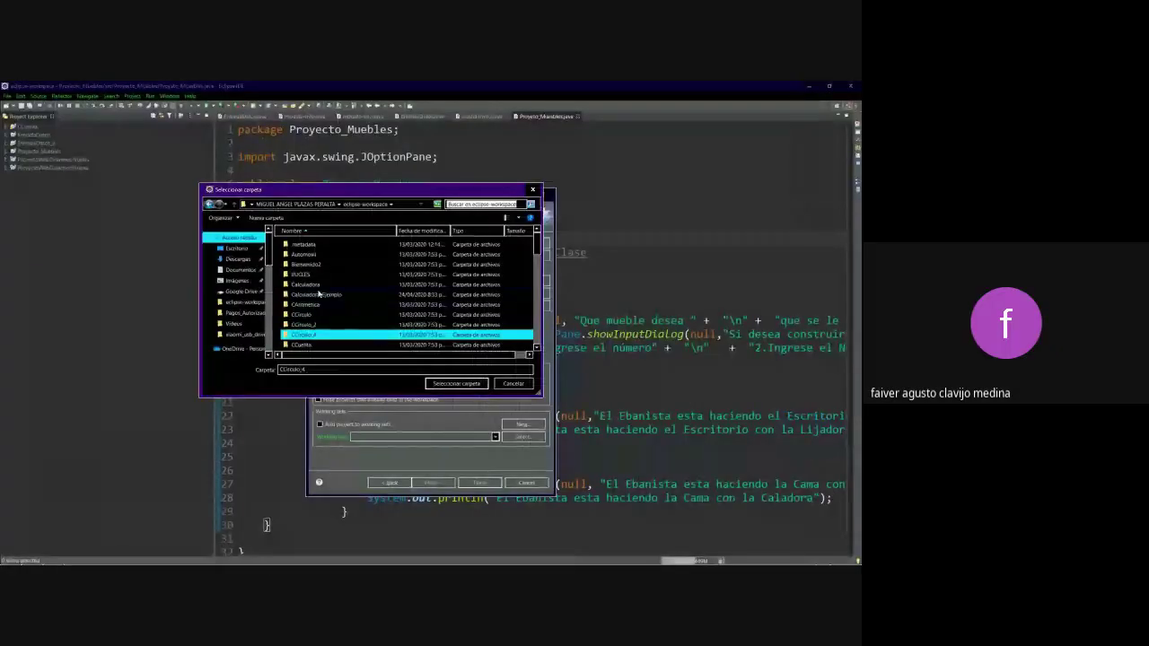
left_click(457, 383)
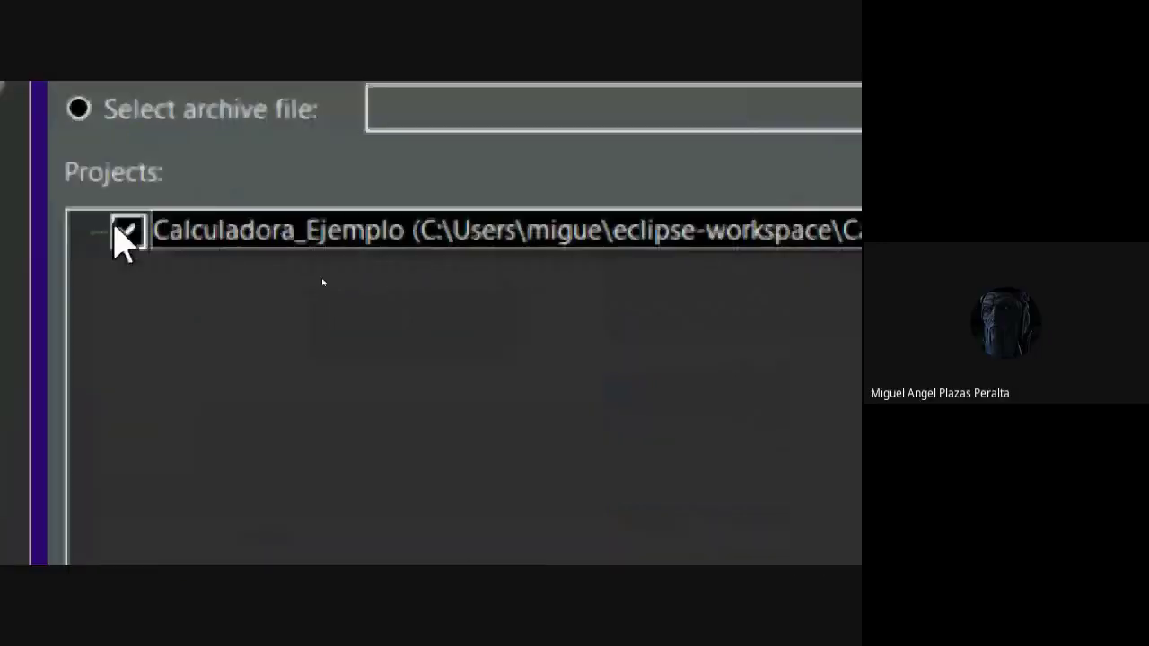
left_click(119, 232)
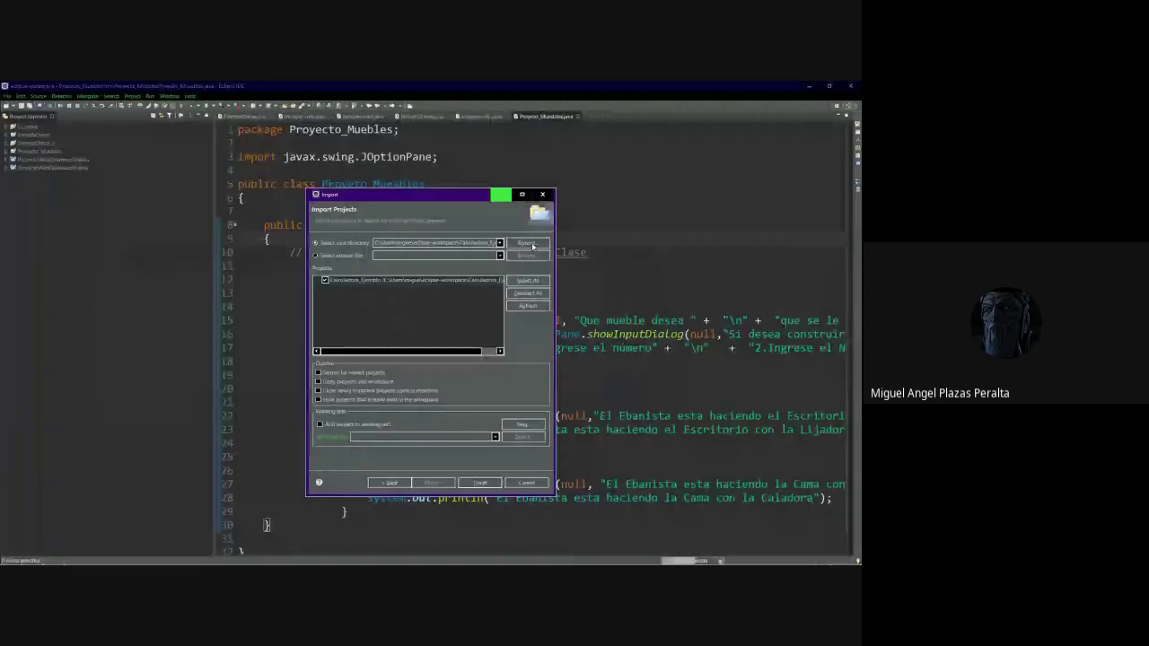
- Browse for the root directory again, reselect the Calculadora_Ejemplo folder and check the full project path
left_click(526, 243)
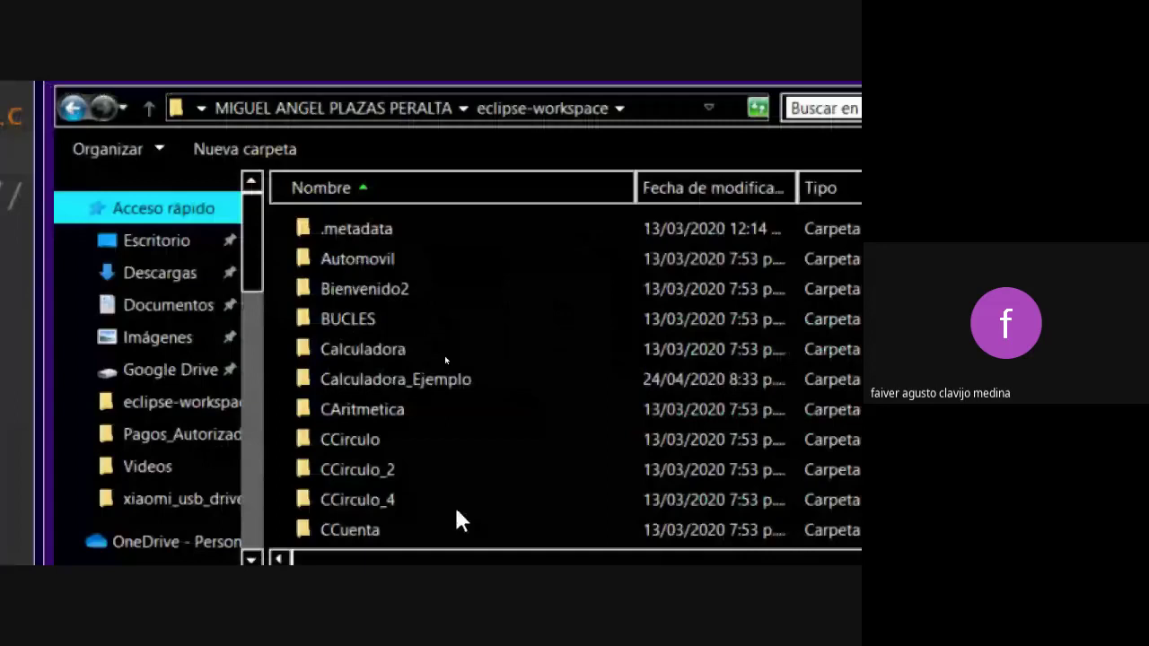
left_click(461, 384)
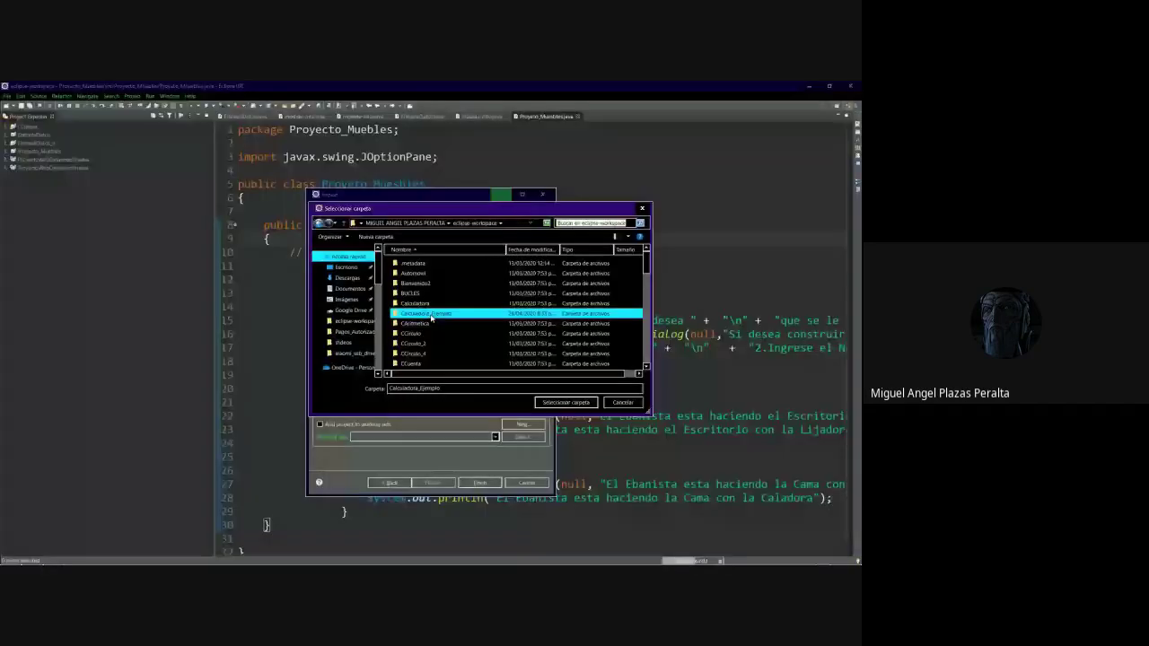
left_click(575, 402)
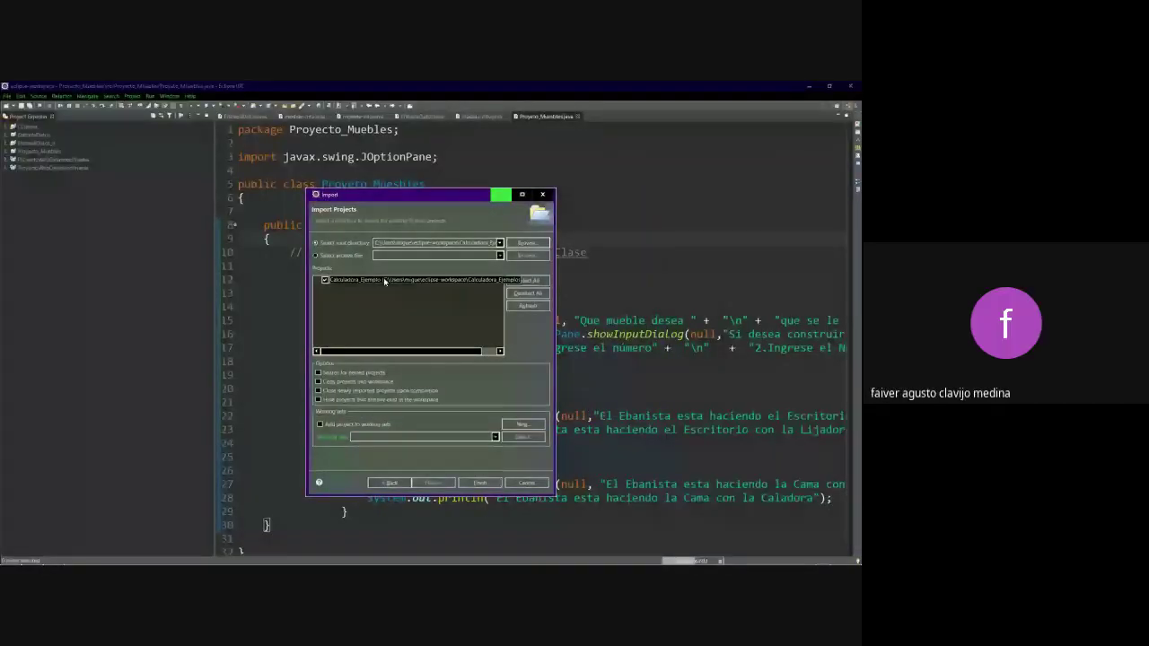
left_click_drag(440, 352, 459, 352)
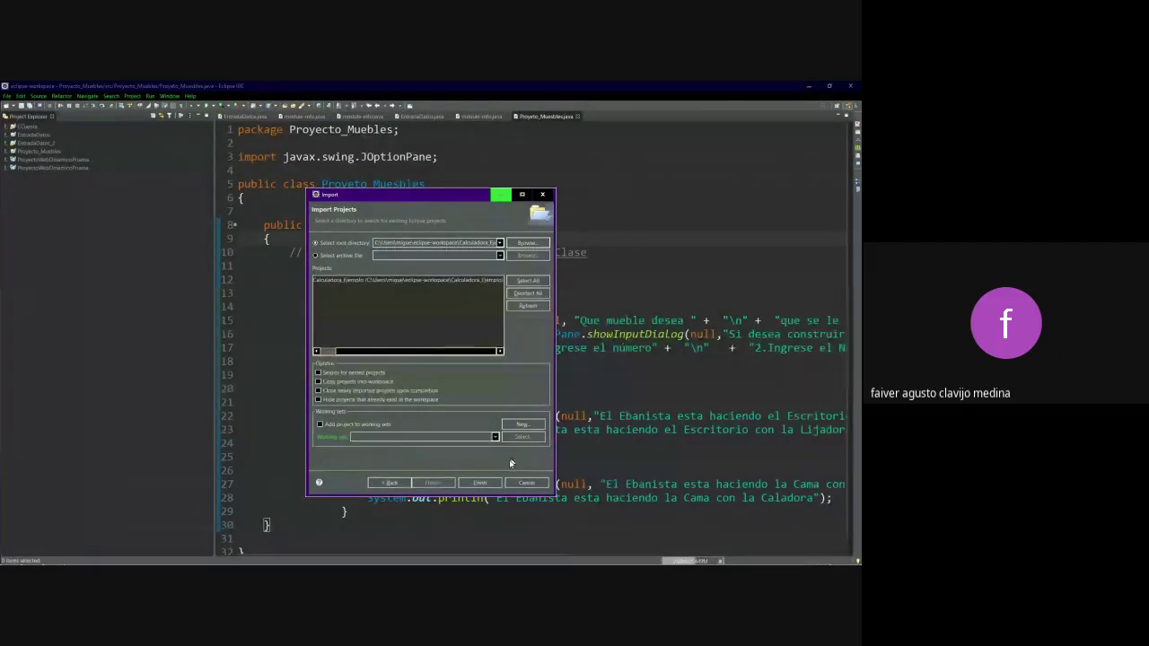
- Choose Calculadora_Ejemplo from eclipse-workspace once more as the root directory and finish the project import
left_click(521, 243)
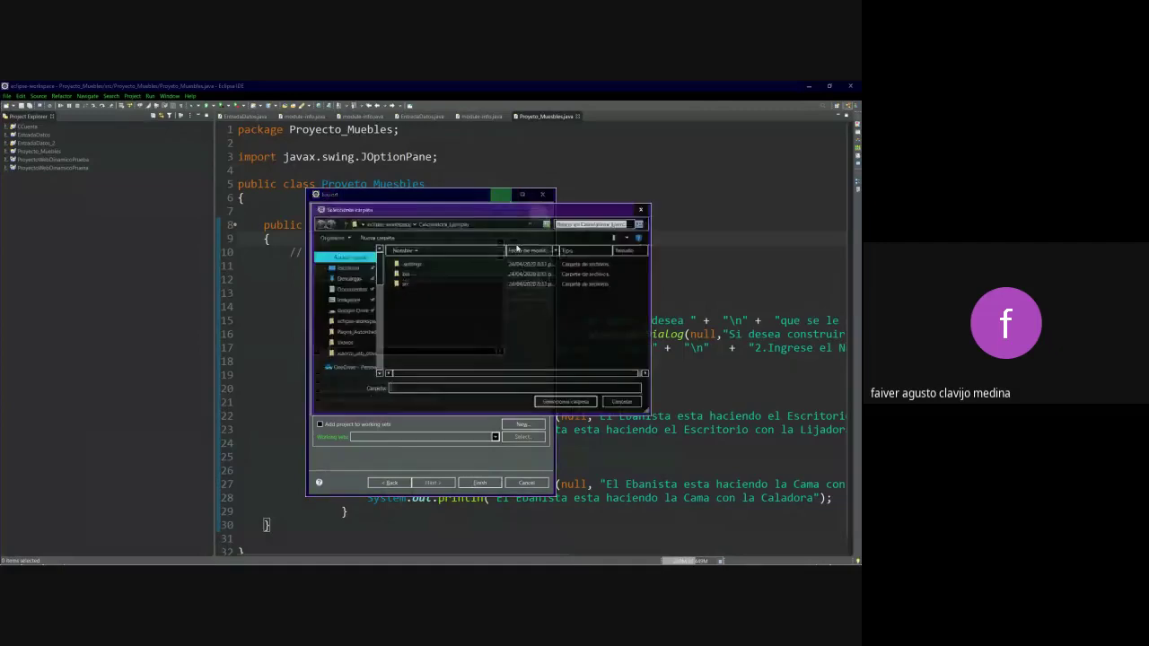
left_click(386, 222)
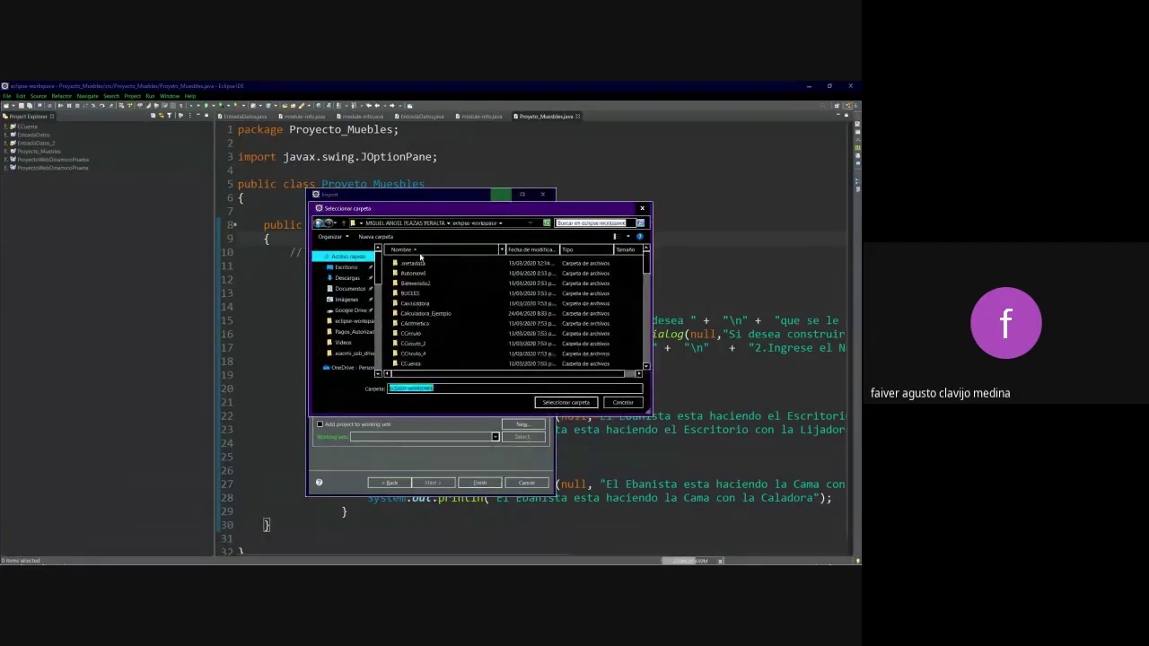
scroll(425, 316, "up", 1)
left_click(425, 313)
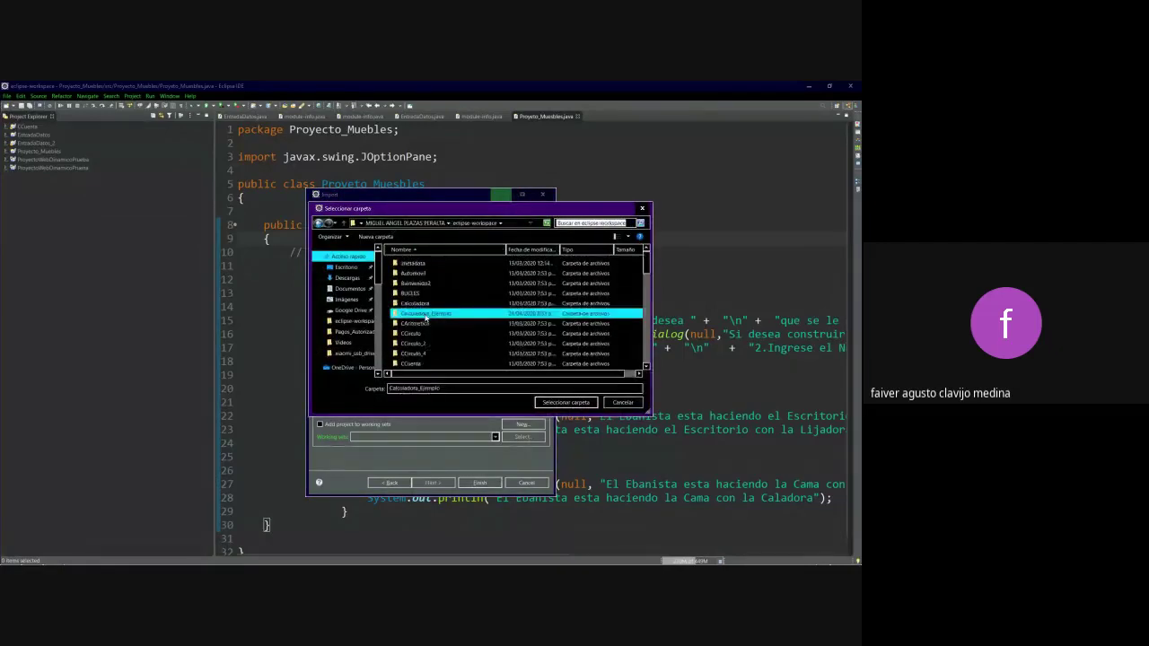
left_click(567, 402)
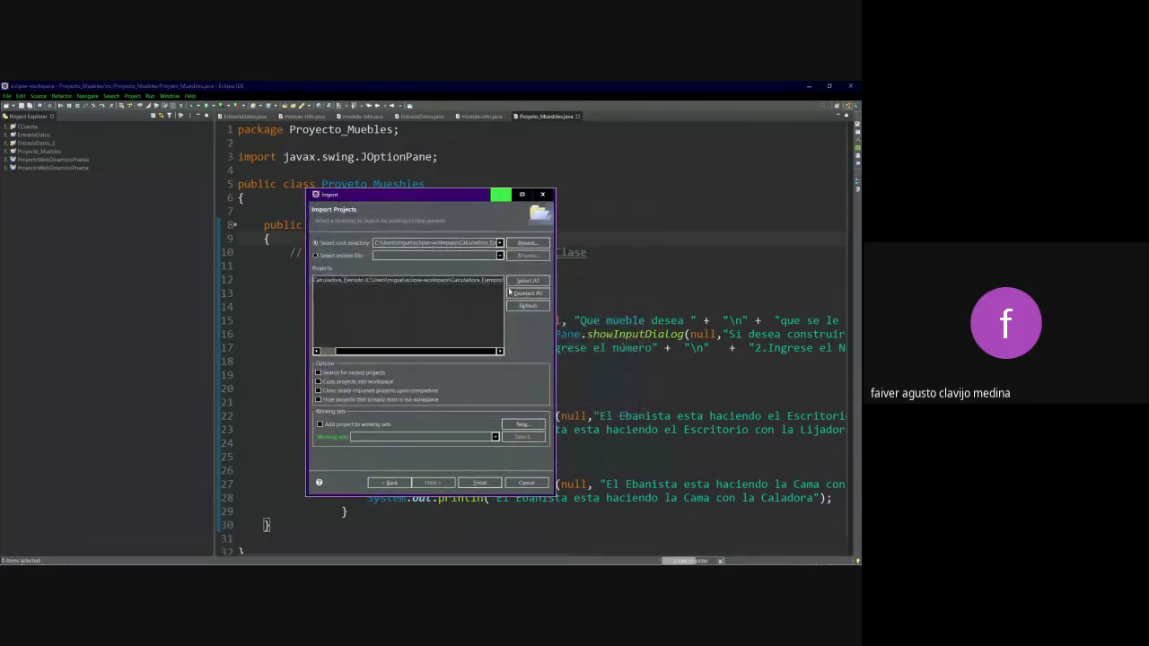
left_click(501, 482)
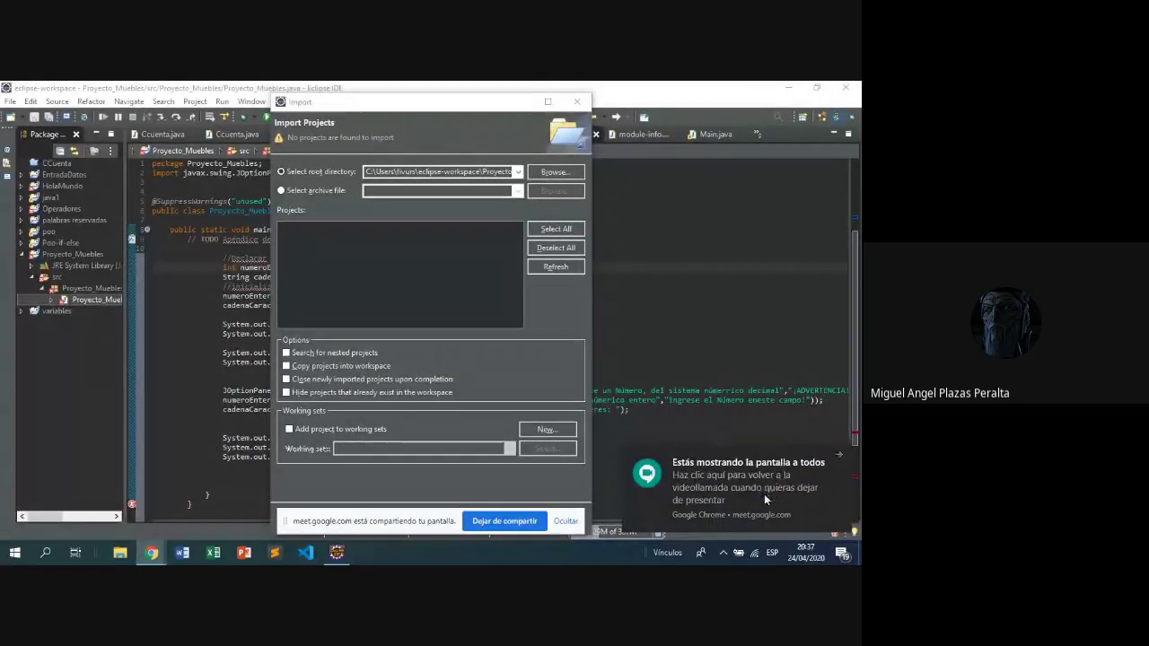
- Try to use the Proyecto-Ebanisteria folder in eclipse-workspace as the root directory for the project import
left_click(836, 458)
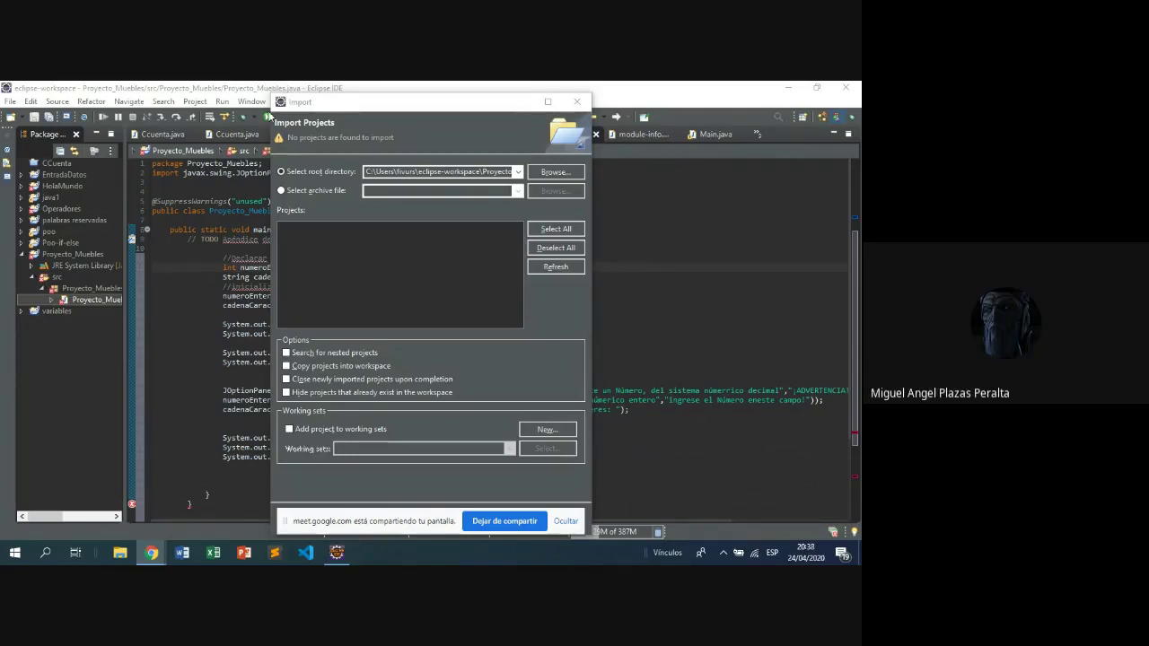
left_click(554, 171)
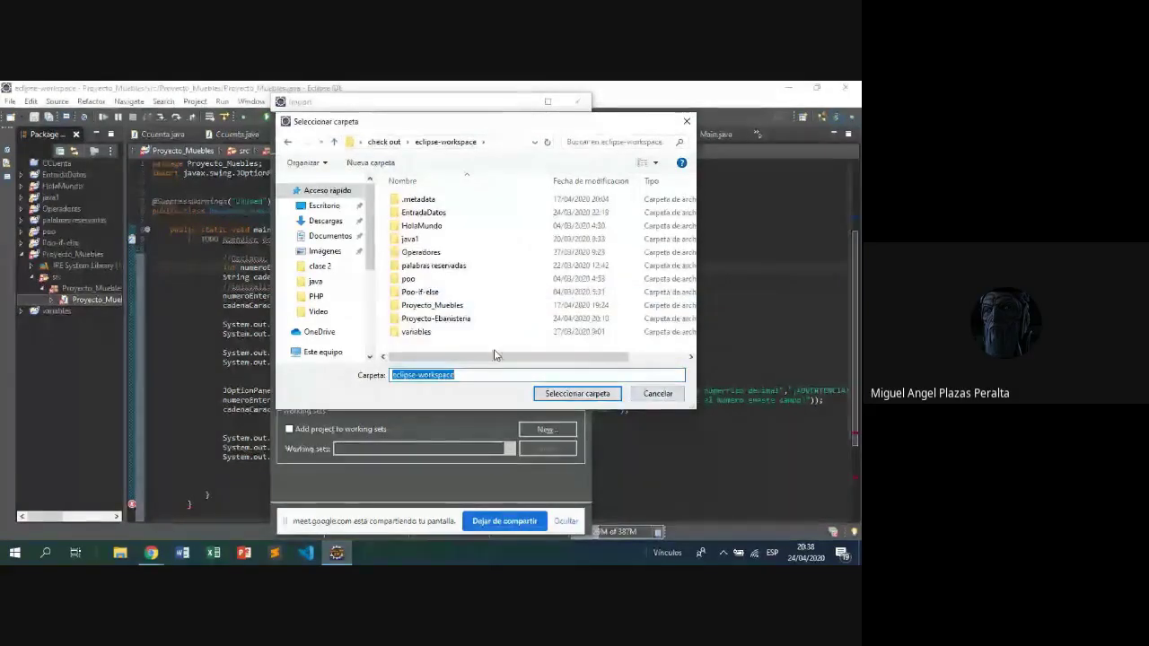
left_click(484, 318)
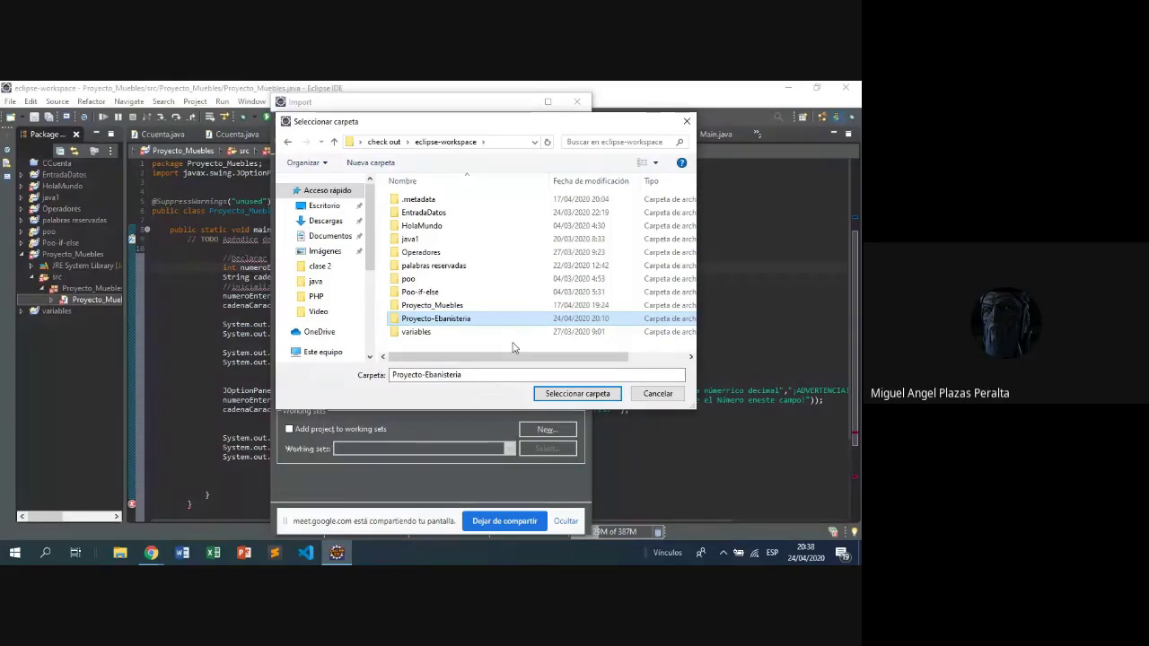
left_click(577, 392)
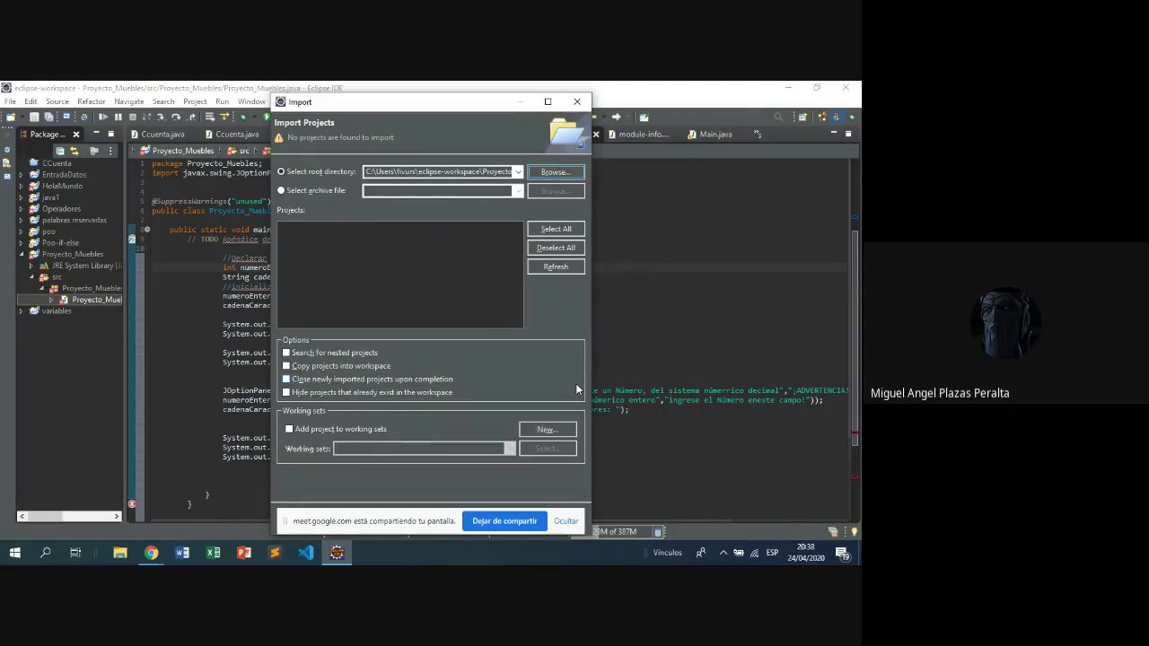
- Switch the import source to an archive file and look for one in eclipse-workspace and the Proyecto-Ebanisteria folder
left_click(283, 190)
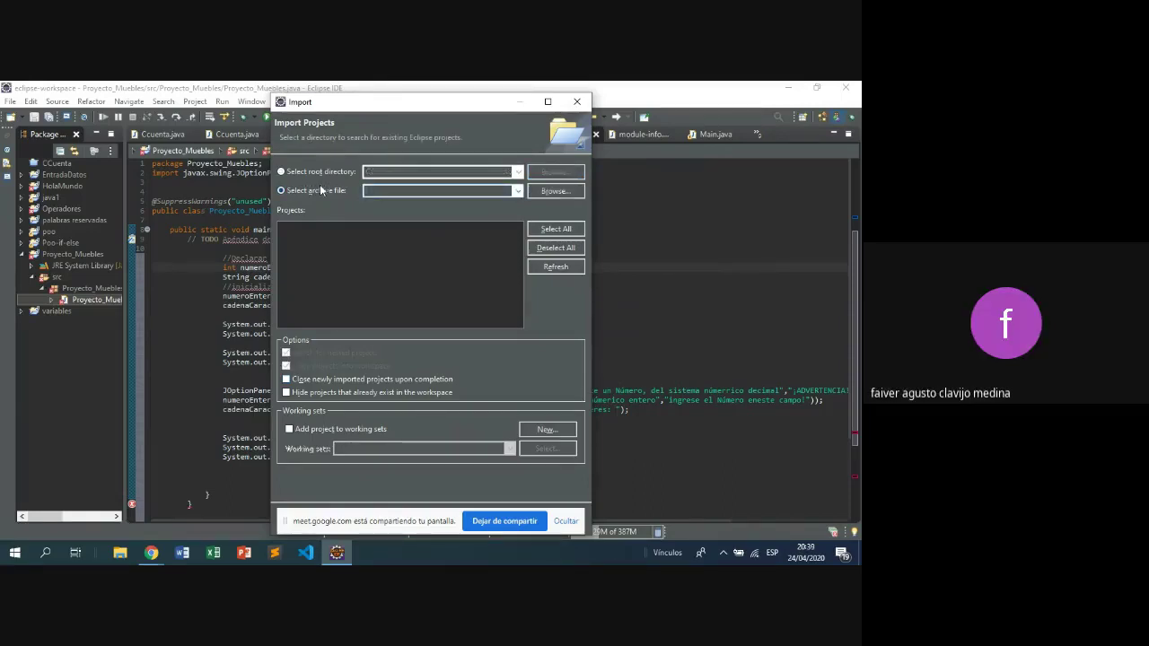
left_click(574, 191)
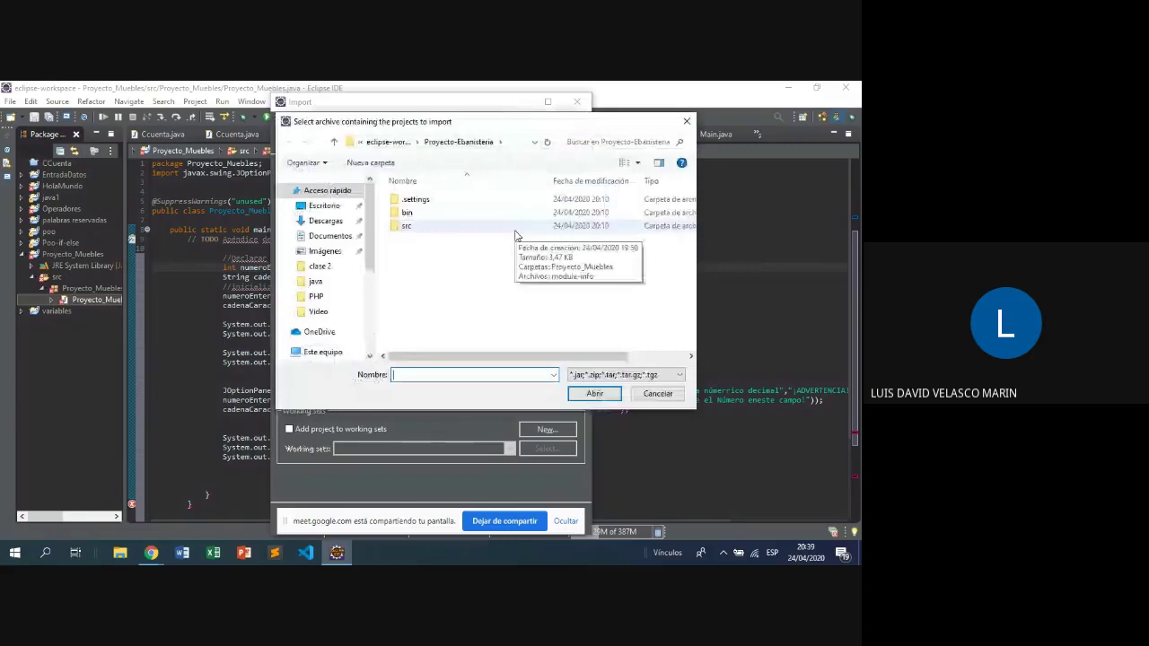
left_click(336, 144)
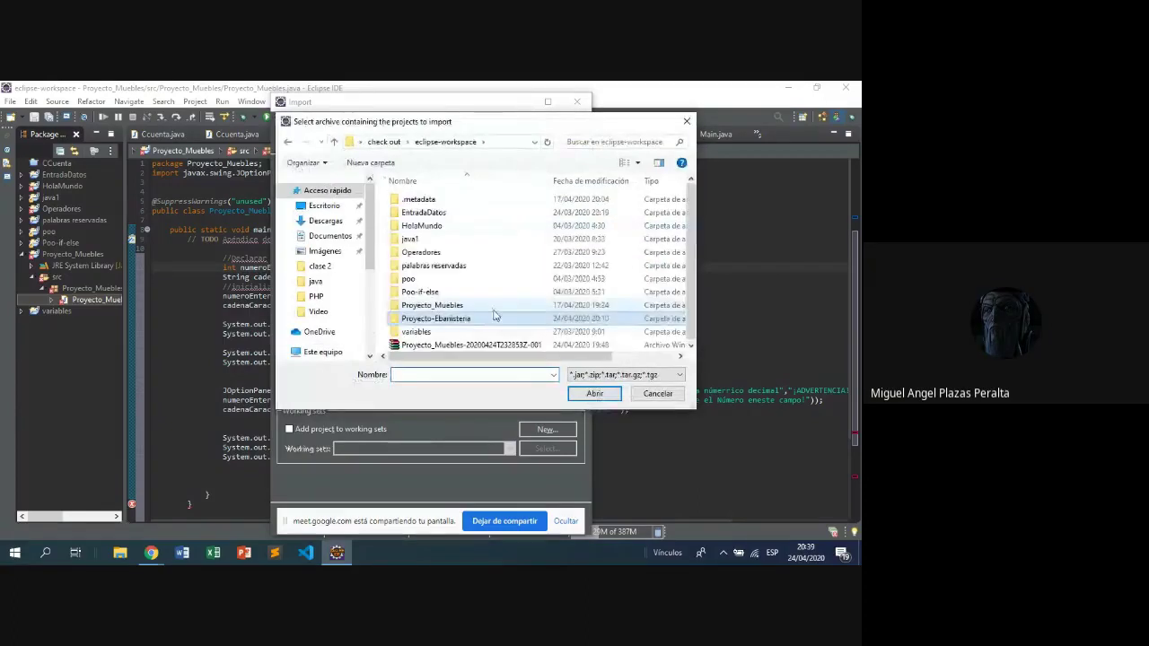
left_click(493, 317)
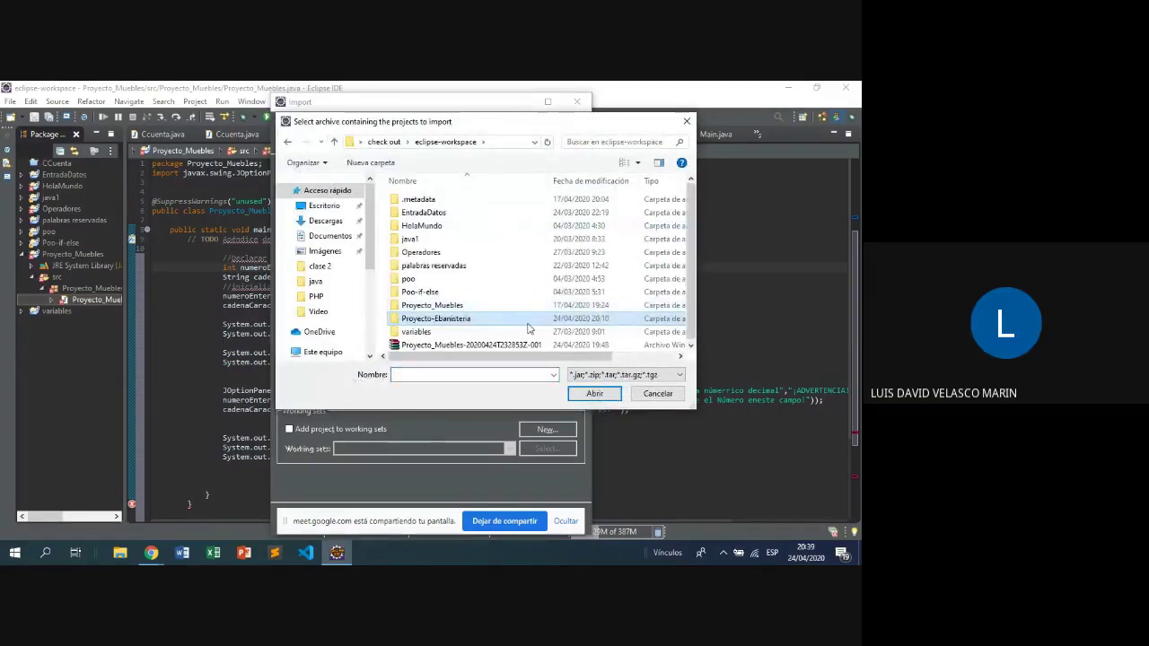
left_click(594, 395)
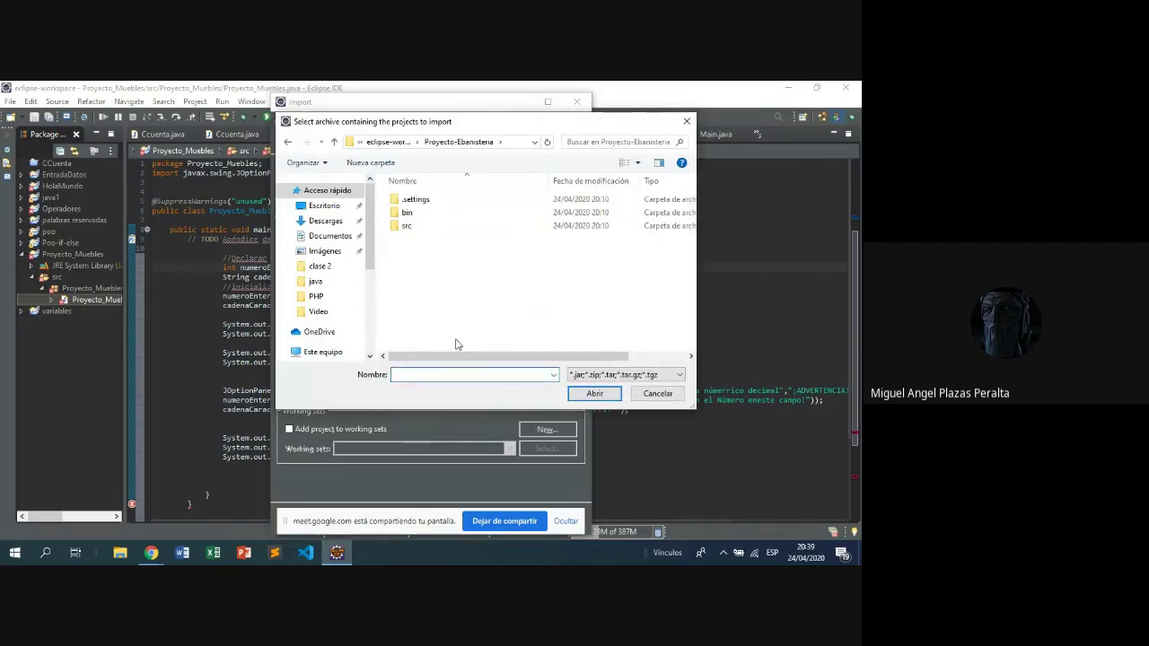
left_click(407, 213)
left_click(402, 239)
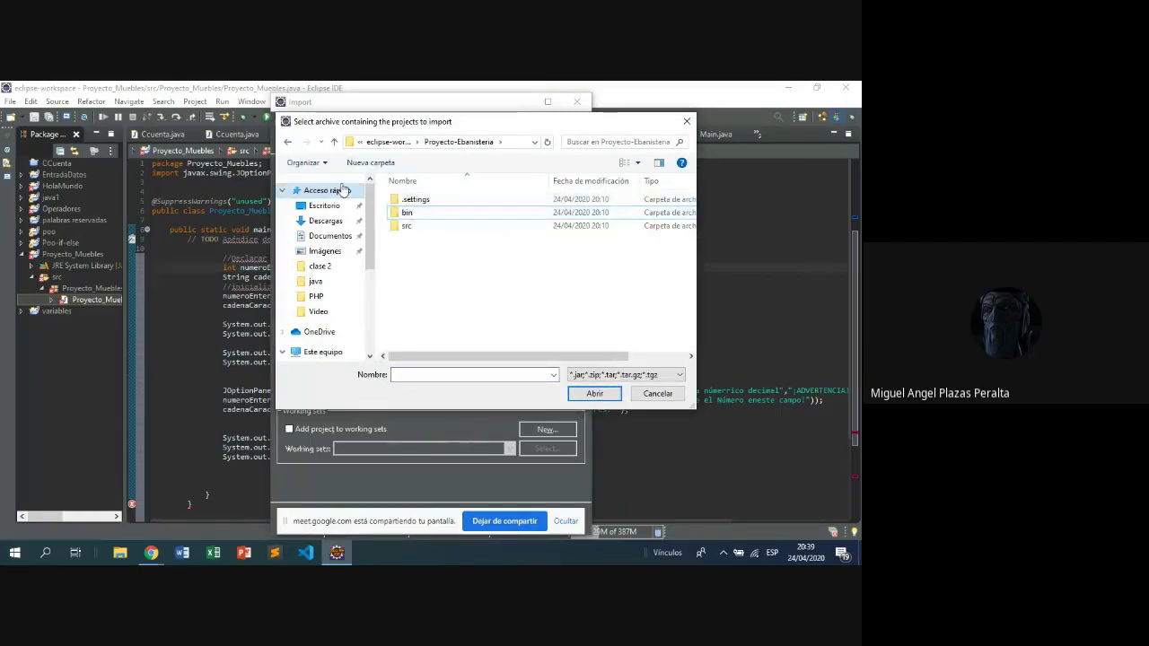
left_click(335, 142)
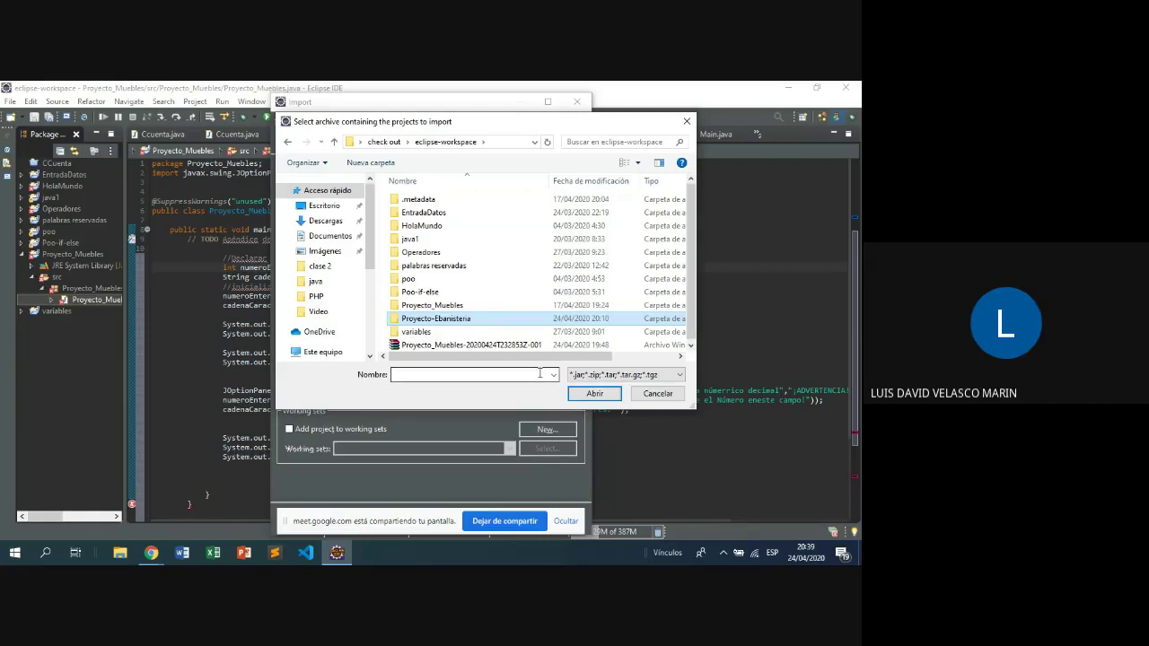
left_click(646, 395)
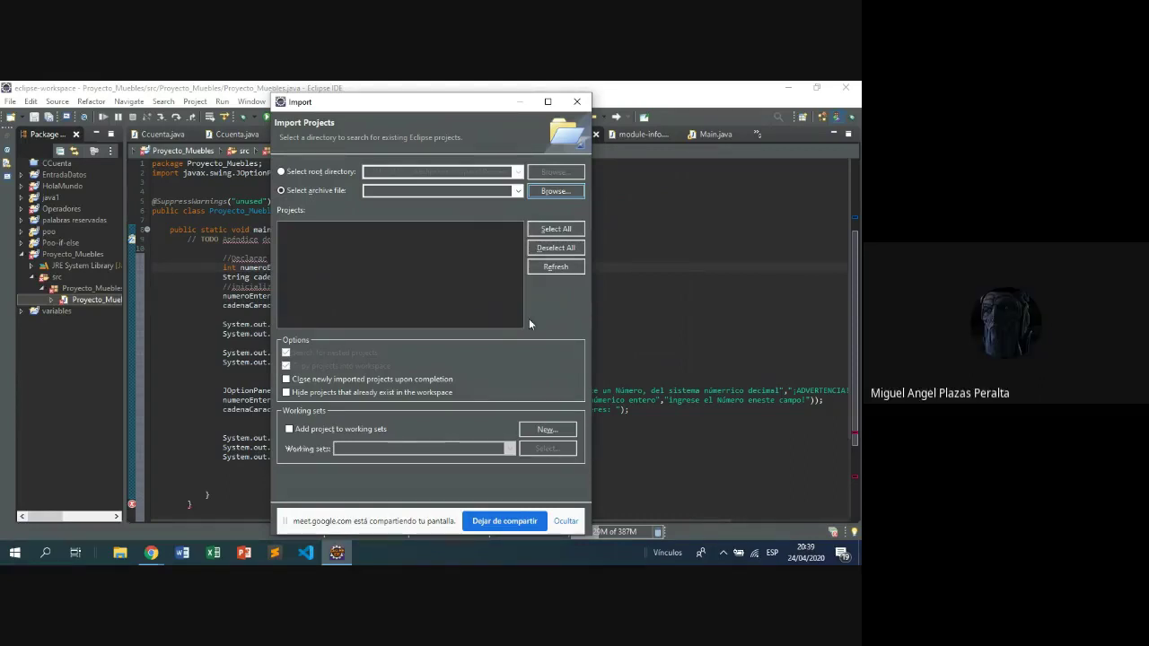
- Switch the import source back to a root directory and choose the Proyecto-Ebanisteria folder in eclipse-workspace
left_click(286, 173)
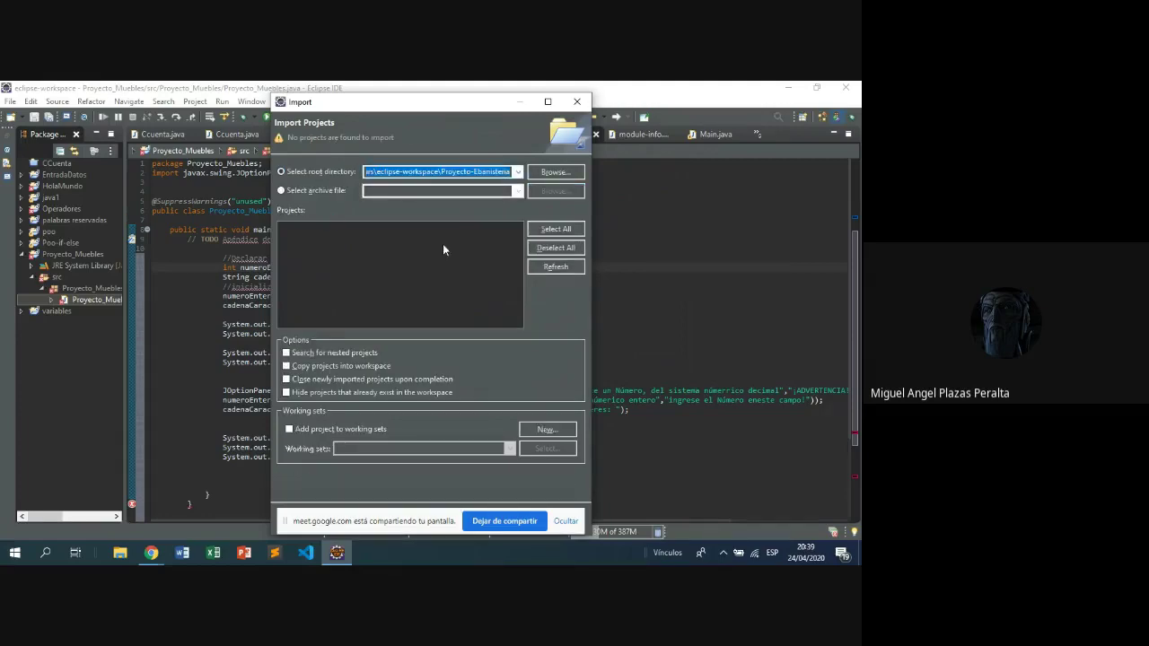
left_click(555, 172)
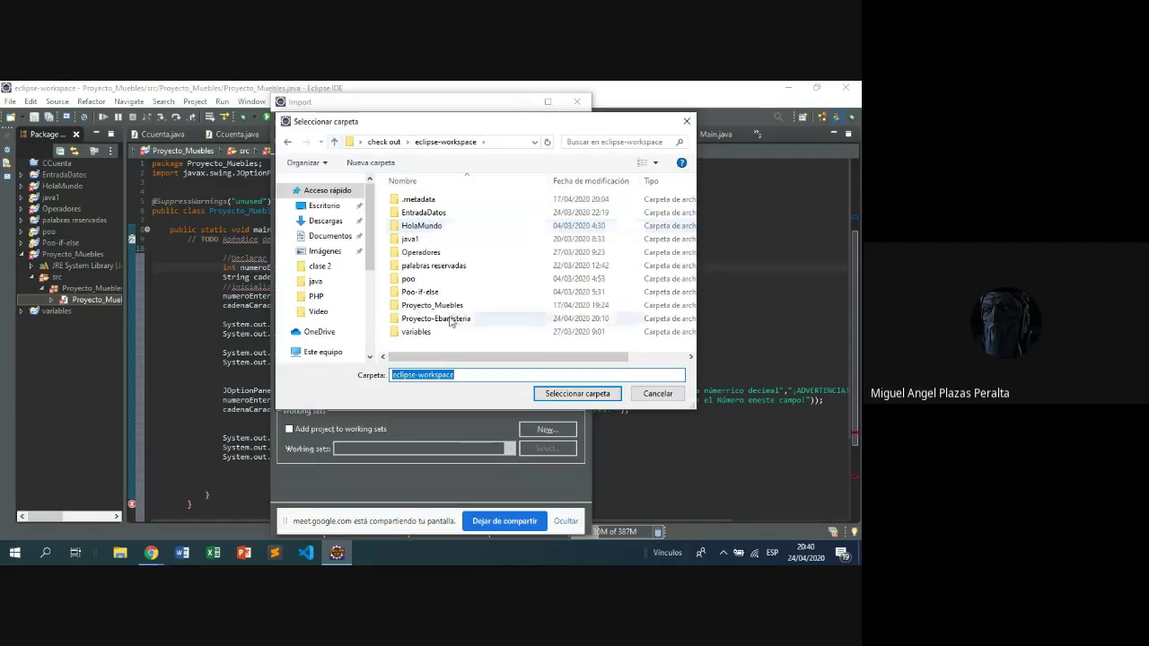
left_click(451, 321)
key("Return")
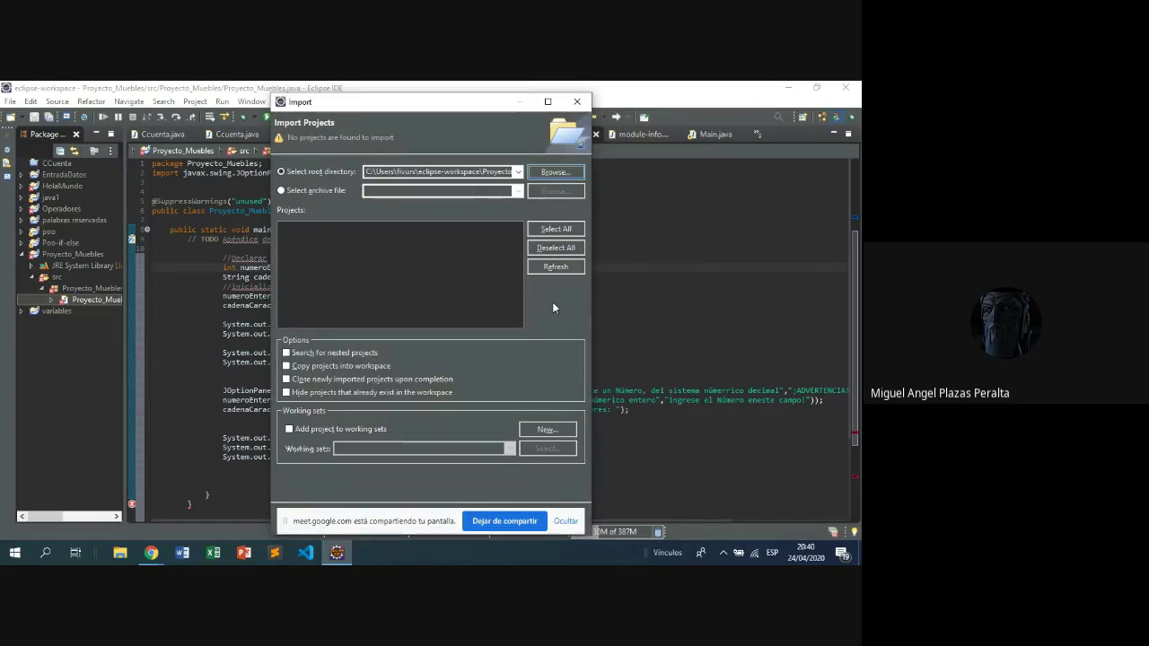
- Try selecting all projects, refreshing the list and toggling the option to copy projects into the workspace, then close the import dialog
left_click(549, 229)
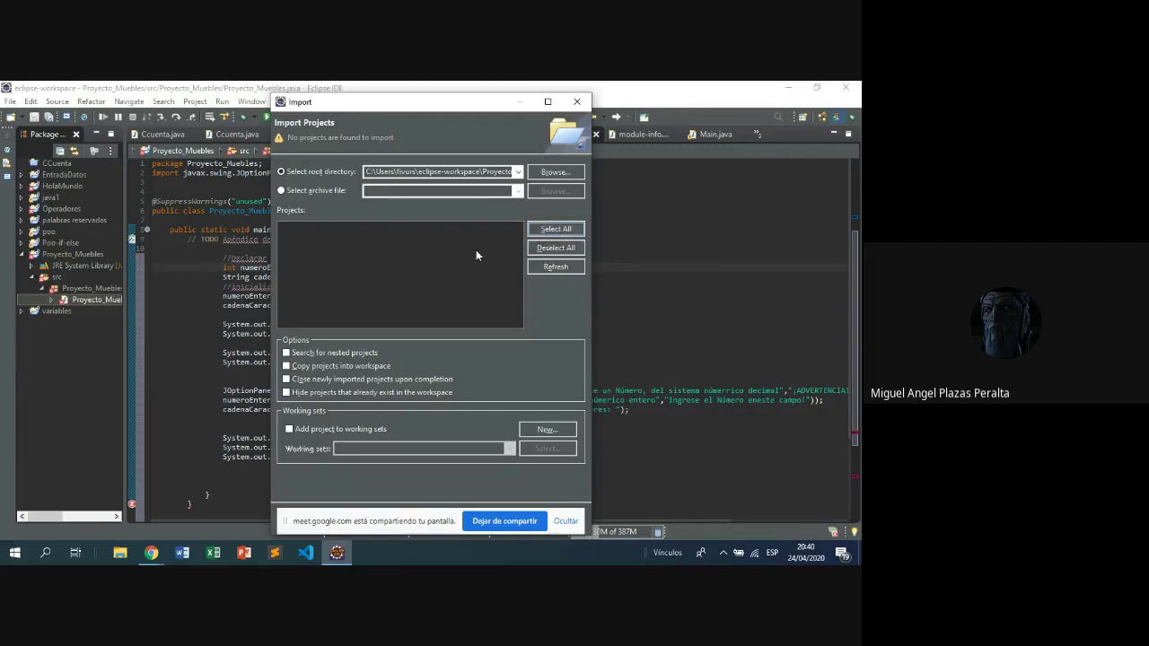
left_click(541, 267)
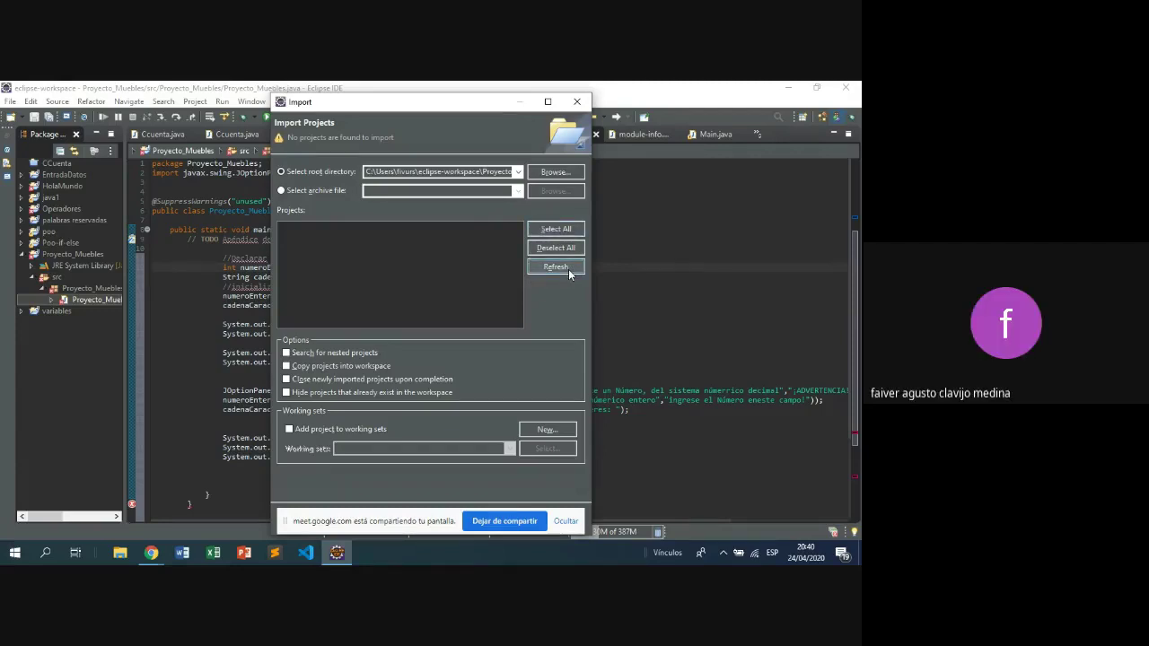
left_click(568, 269)
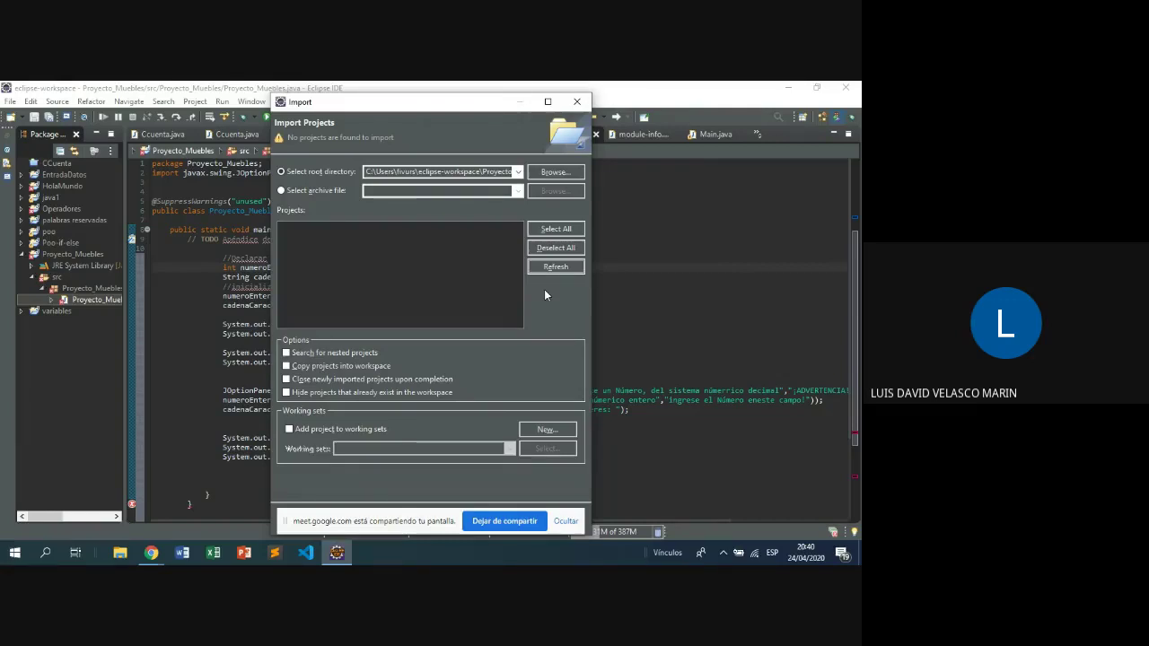
left_click(287, 366)
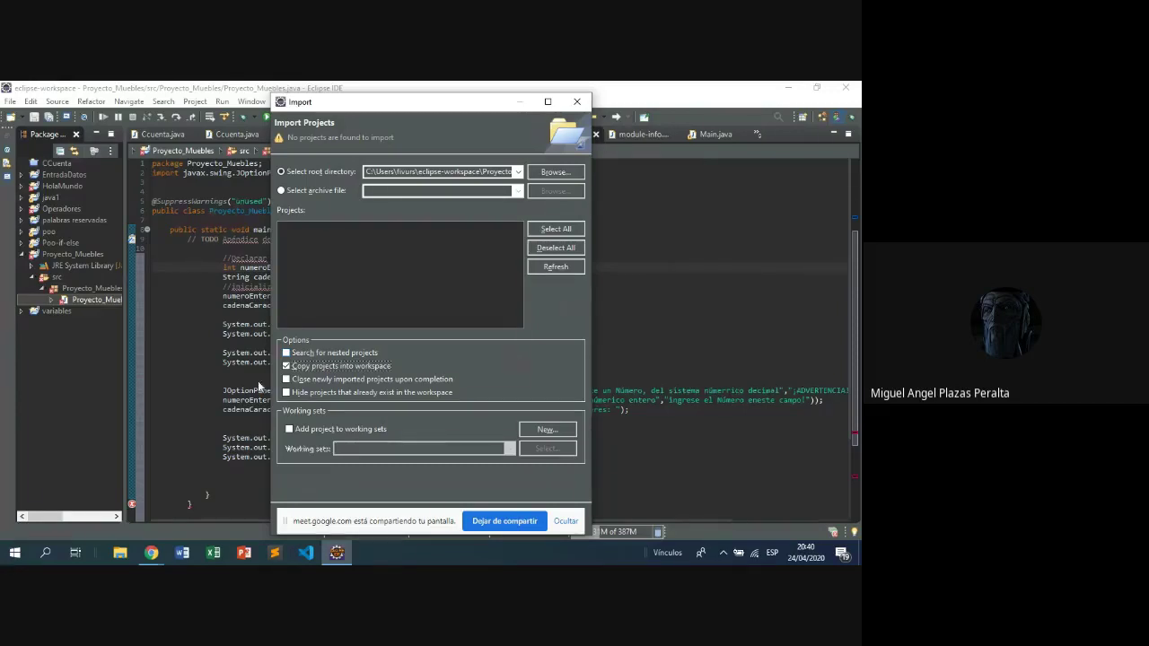
left_click(286, 366)
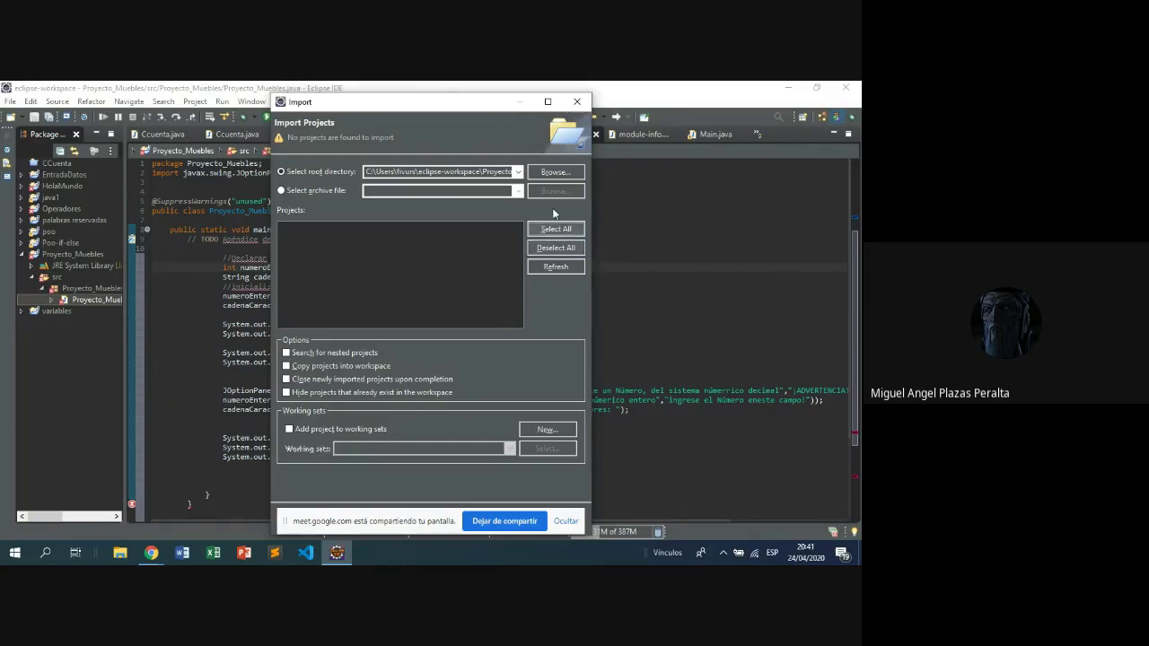
left_click(579, 103)
- Switch to File Explorer and open the eclipse-workspace folder inside the user's folder on the C: drive
key("super+d")
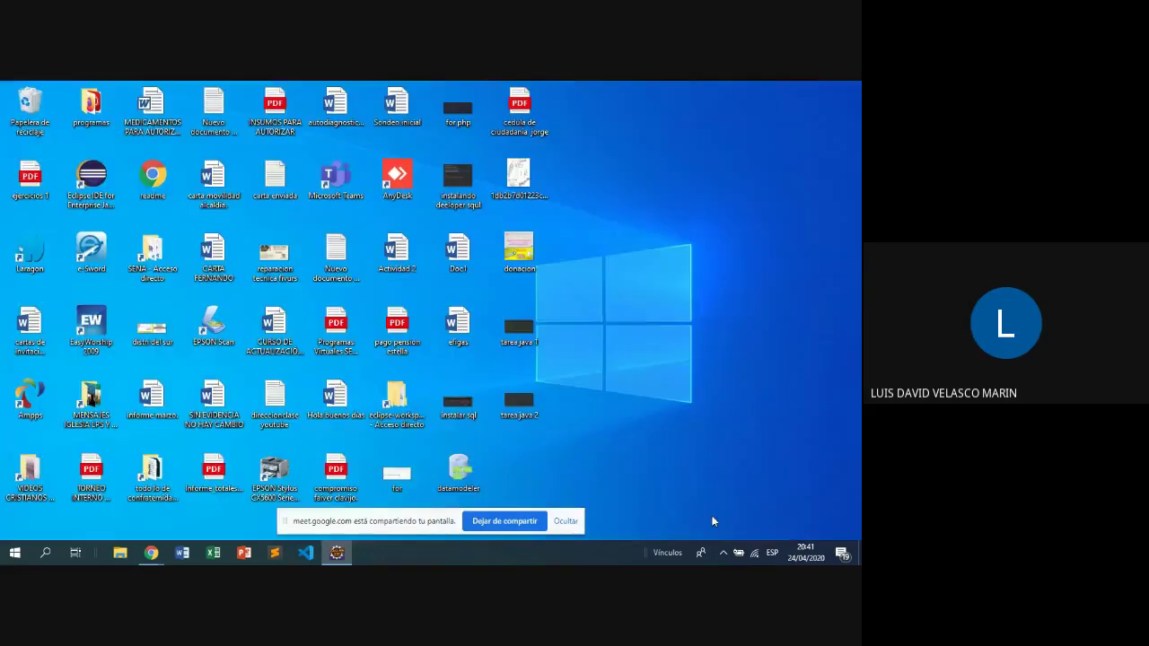
left_click(127, 557)
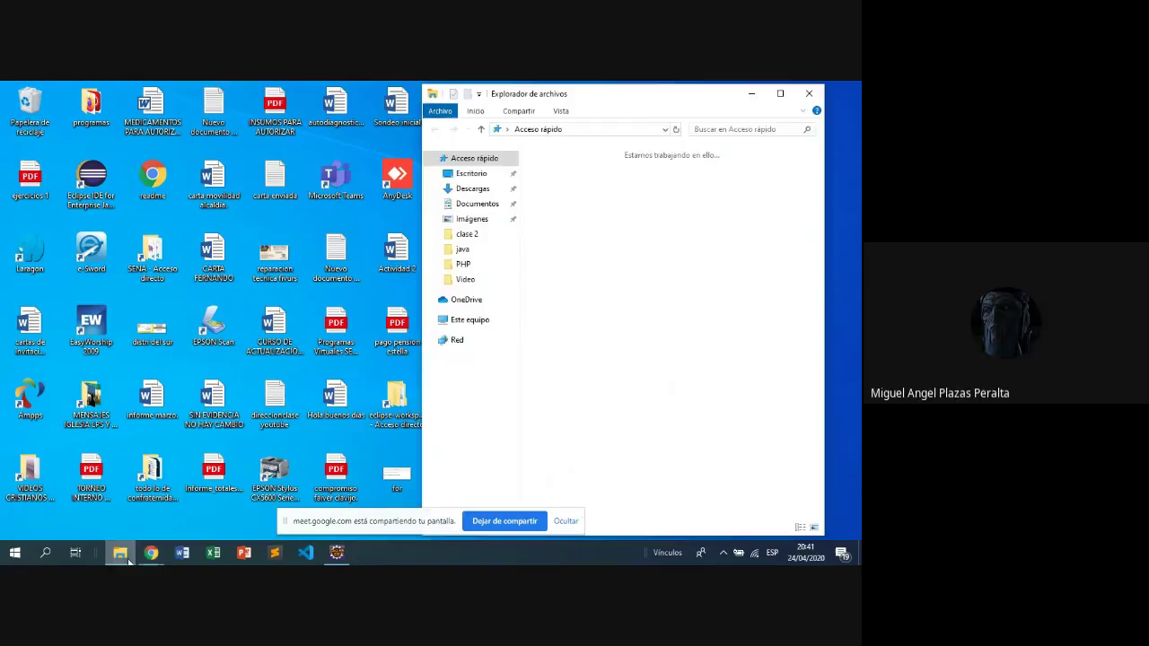
left_click(502, 320)
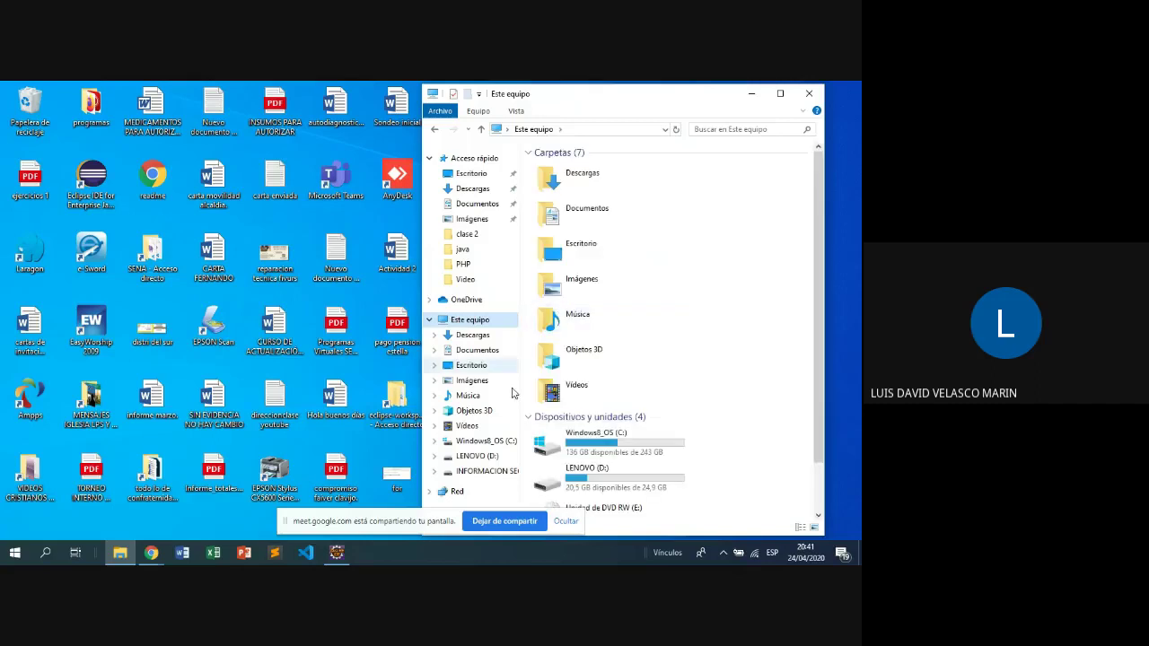
double_click(583, 439)
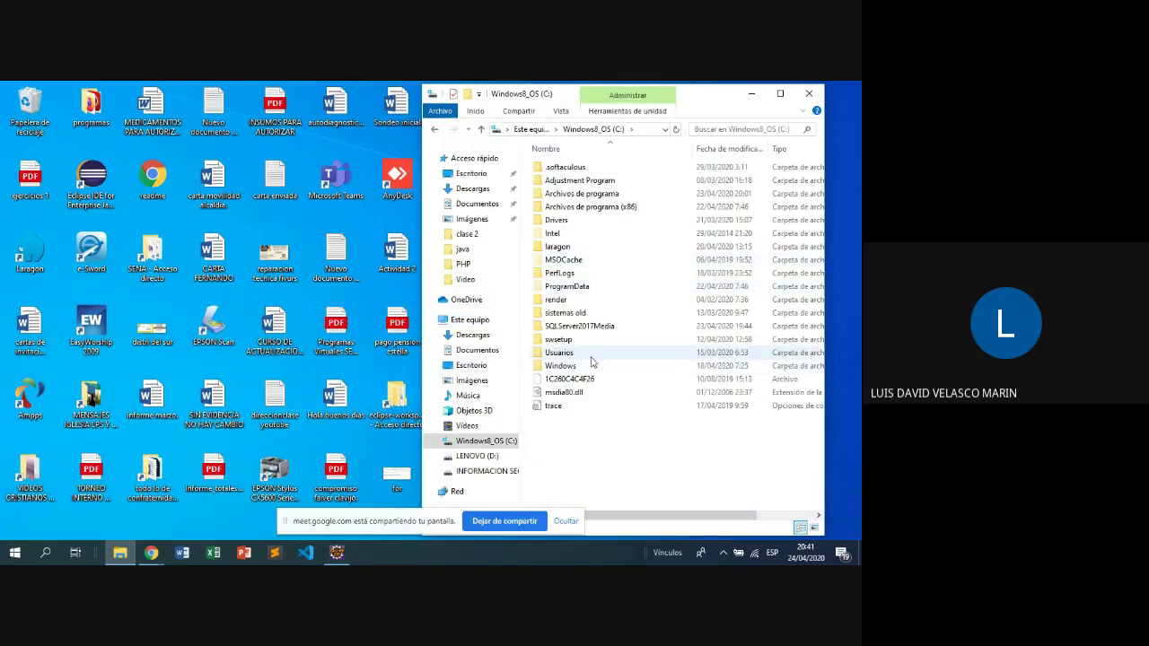
left_click(591, 358)
double_click(591, 359)
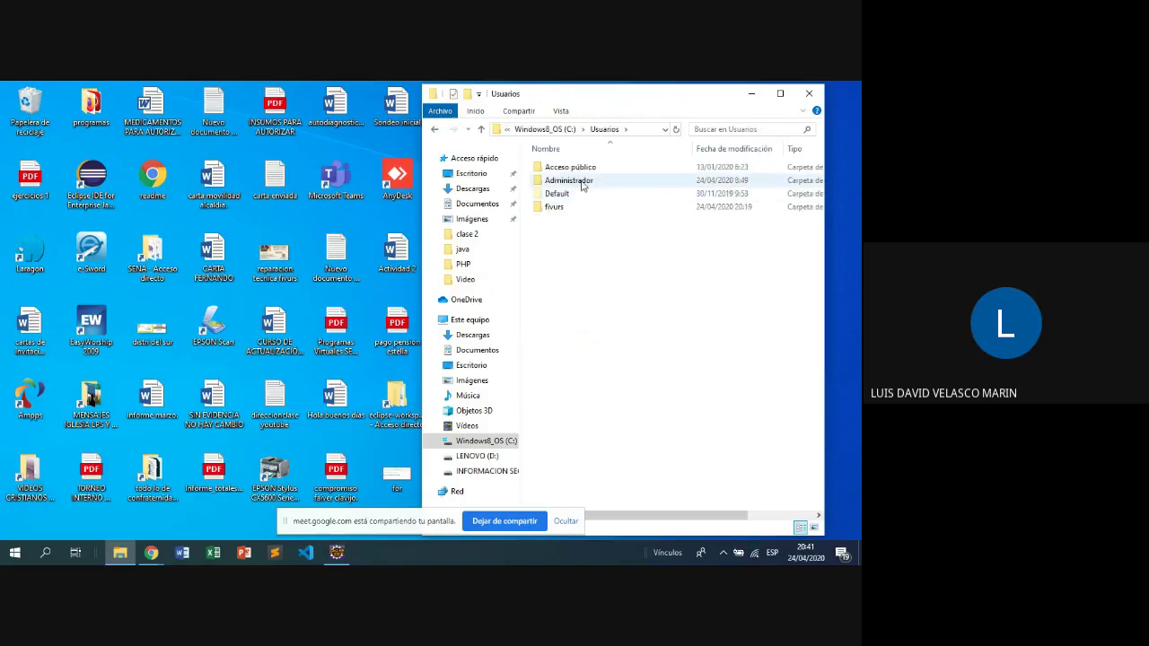
double_click(568, 207)
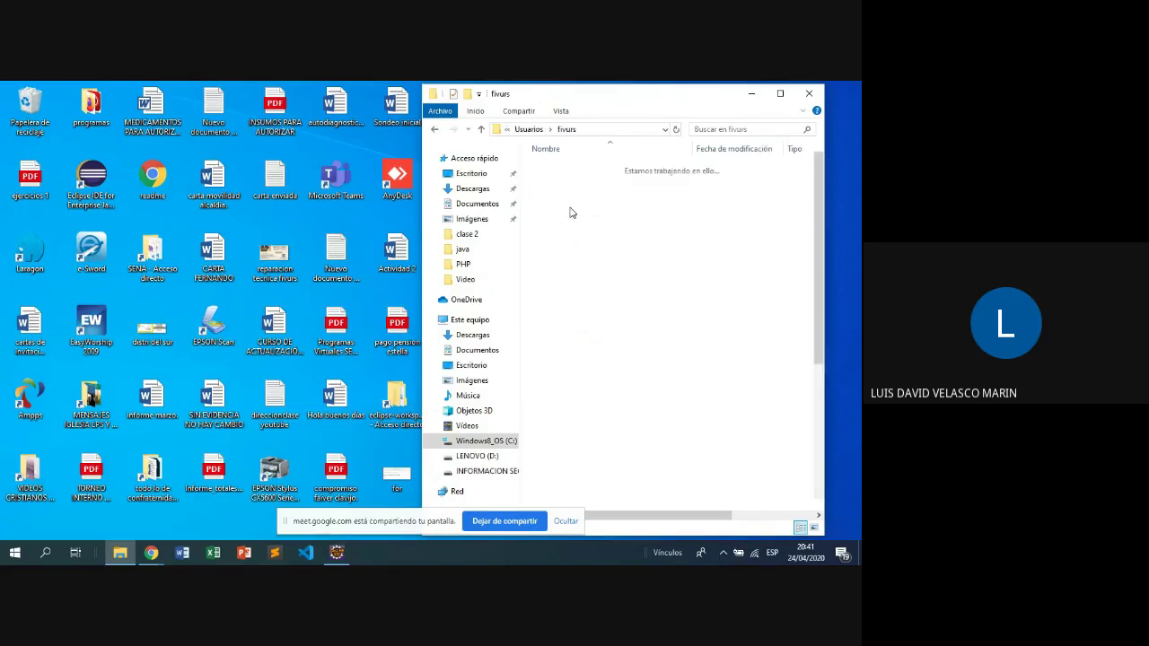
scroll(628, 359, "down", 4)
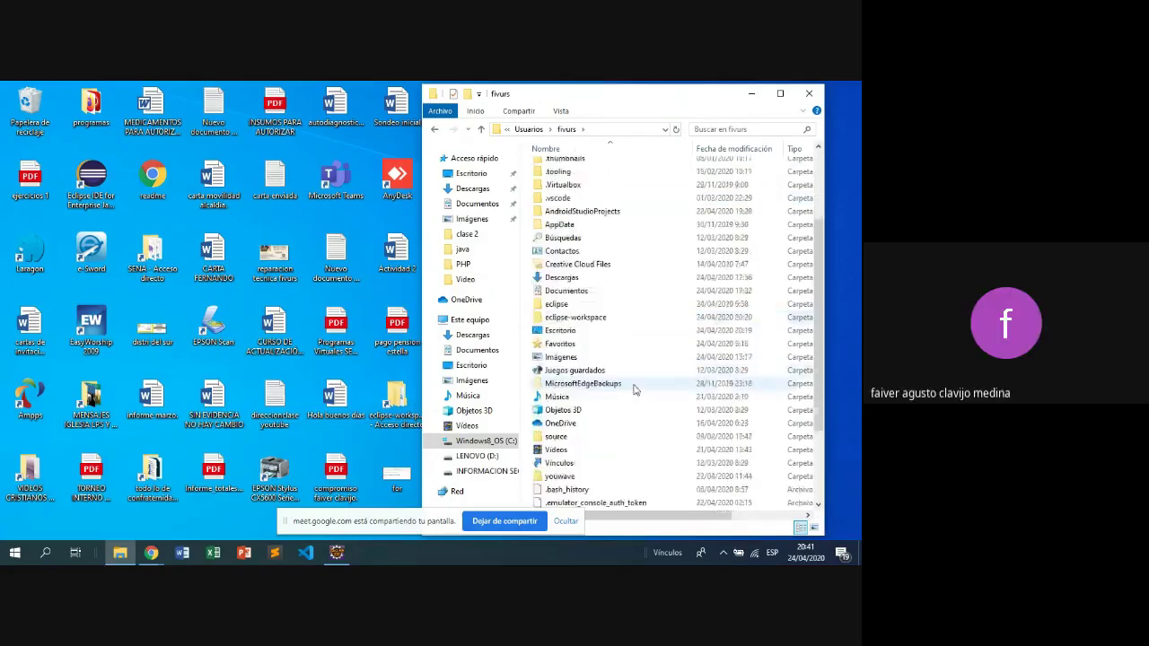
left_click(599, 320)
double_click(600, 321)
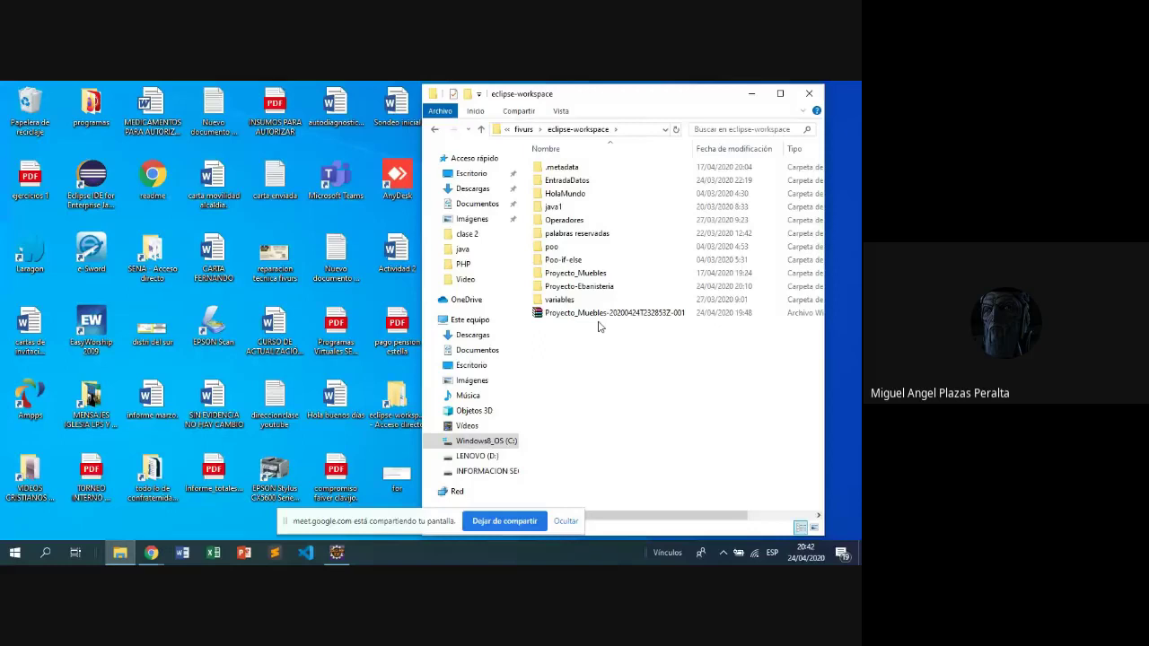
- Examine the Proyecto-Ebanisteria folder, including its src and Proyecto_Muebles subfolders, and return to eclipse-workspace
left_click(577, 286)
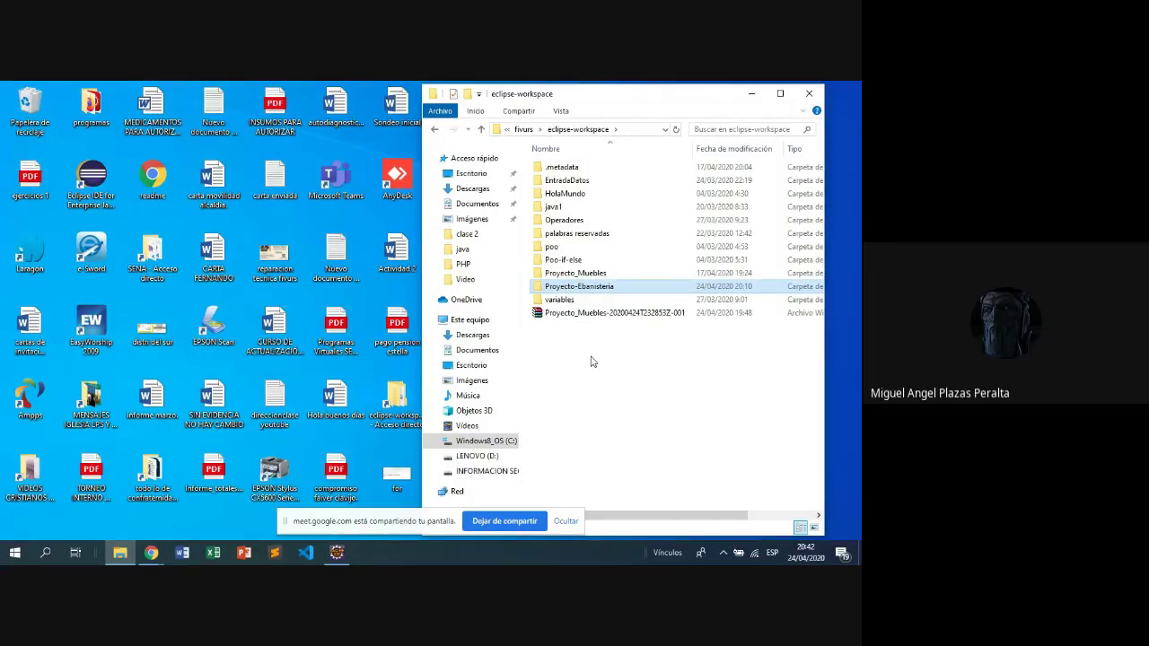
double_click(643, 293)
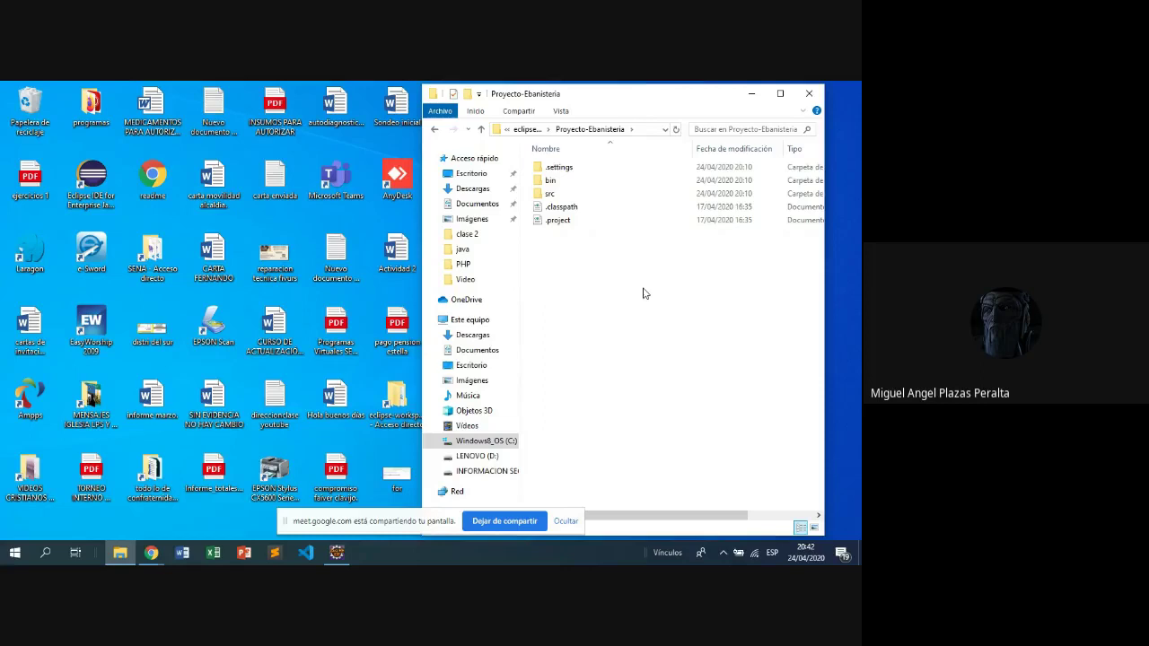
double_click(578, 197)
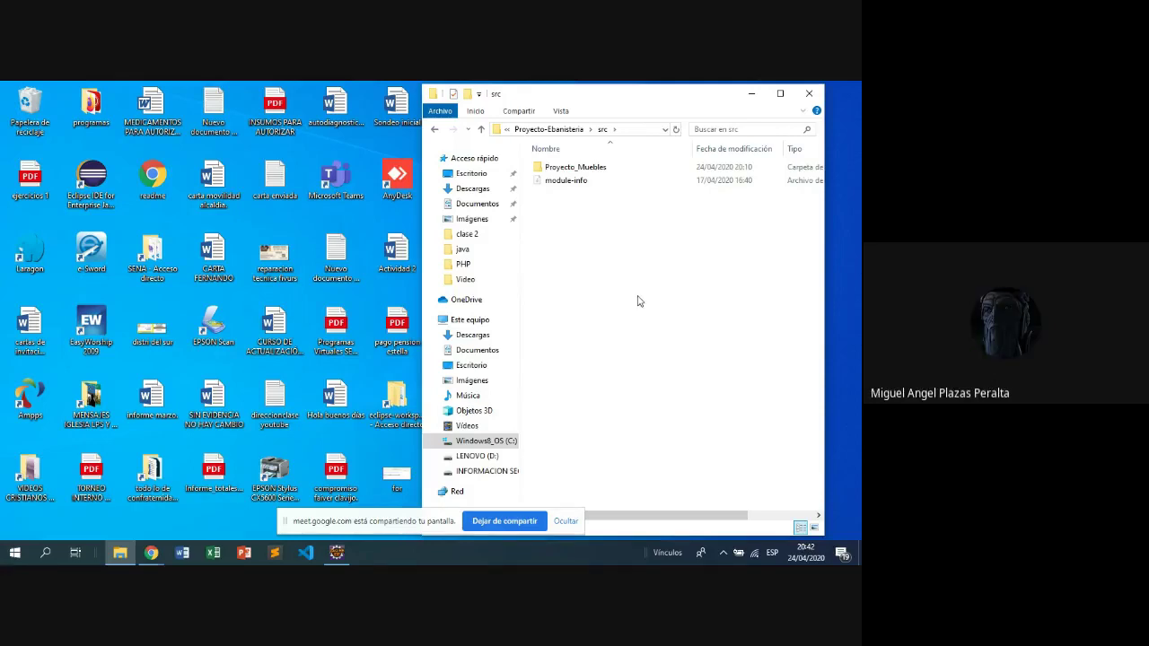
double_click(623, 181)
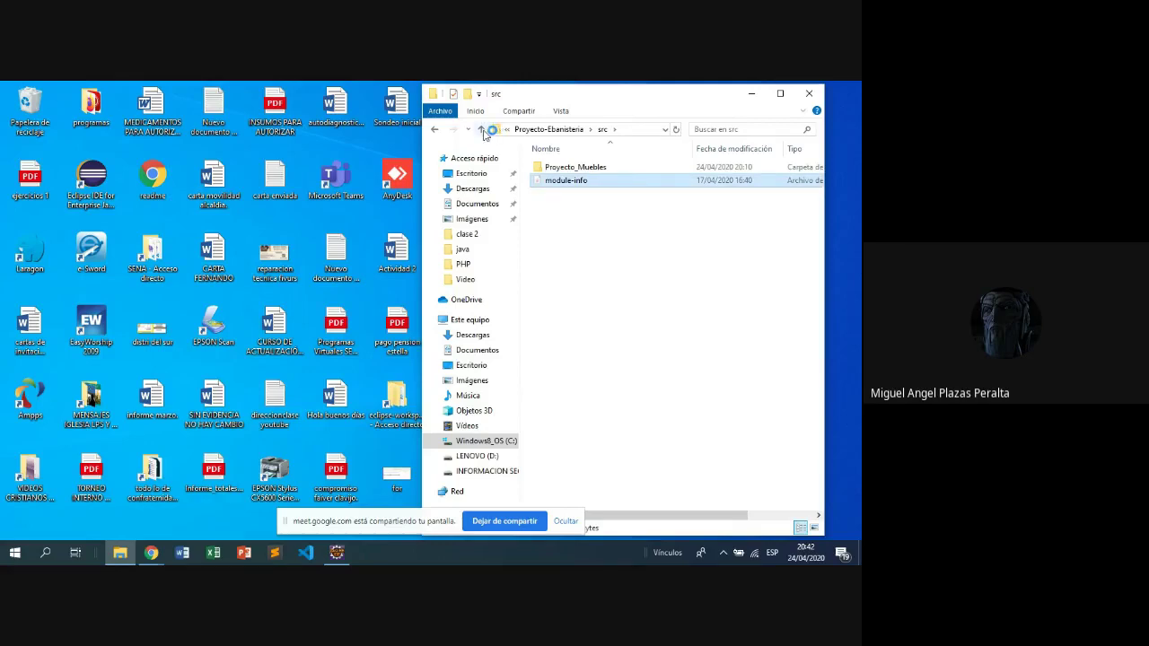
left_click(481, 130)
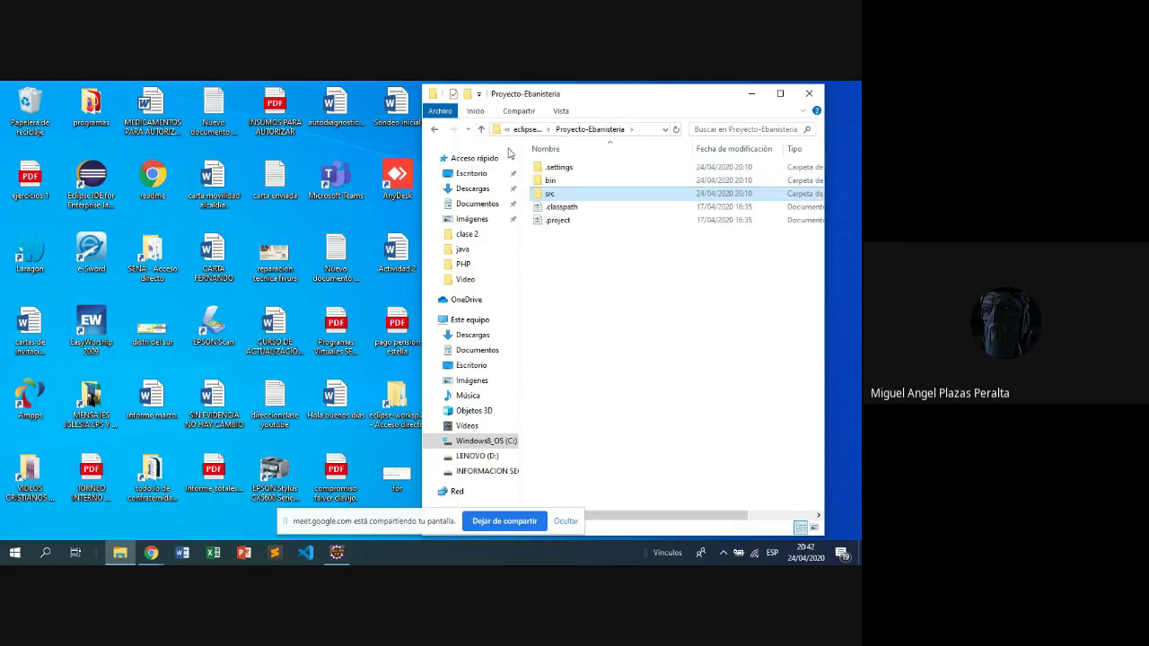
double_click(565, 196)
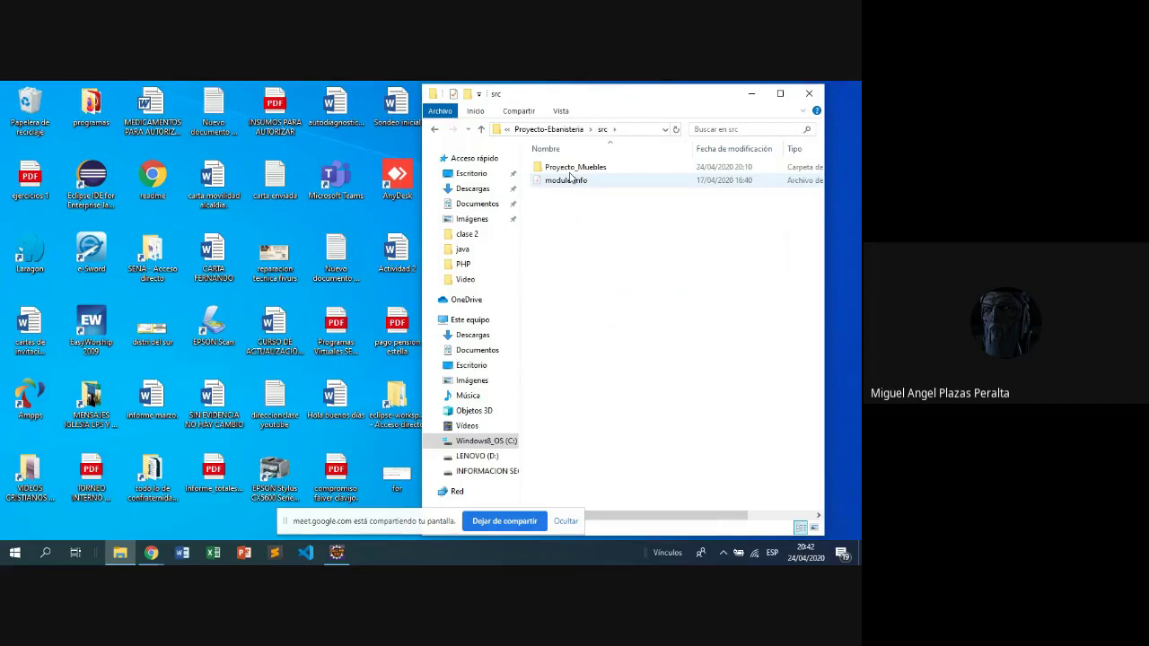
double_click(570, 169)
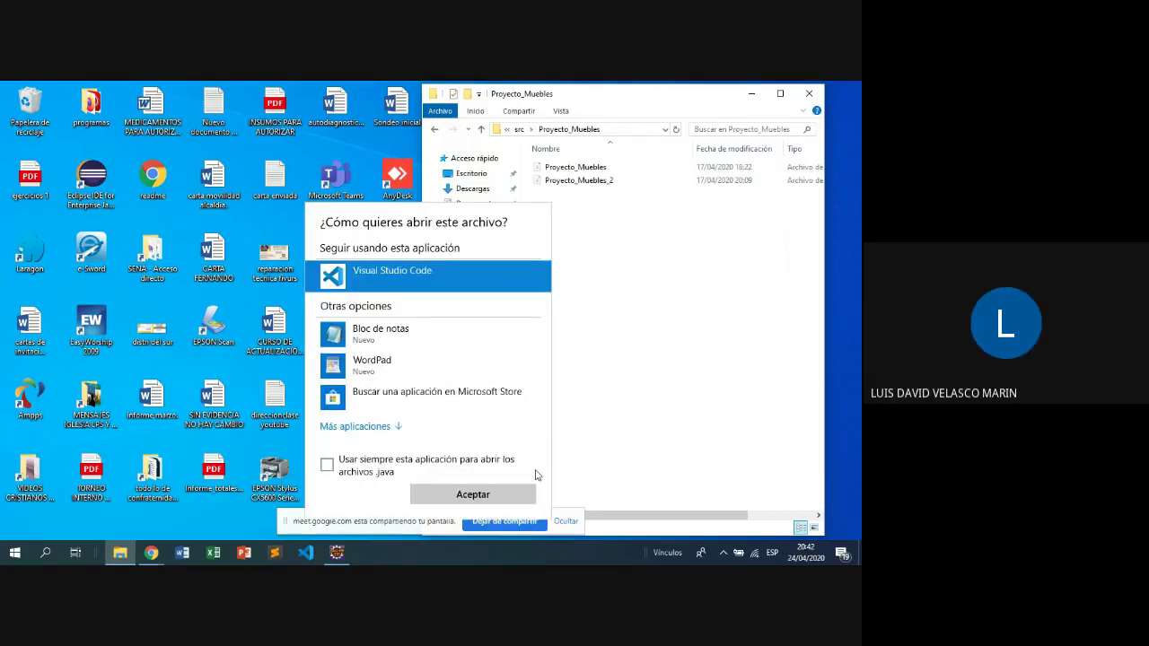
left_click(600, 259)
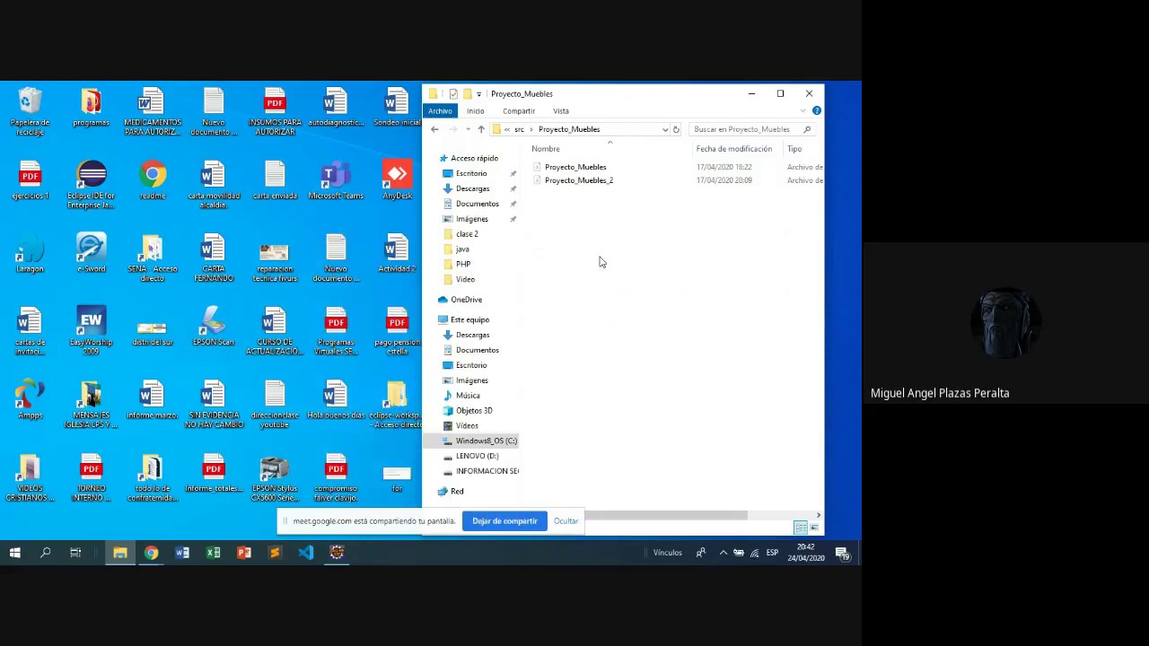
left_click(481, 130)
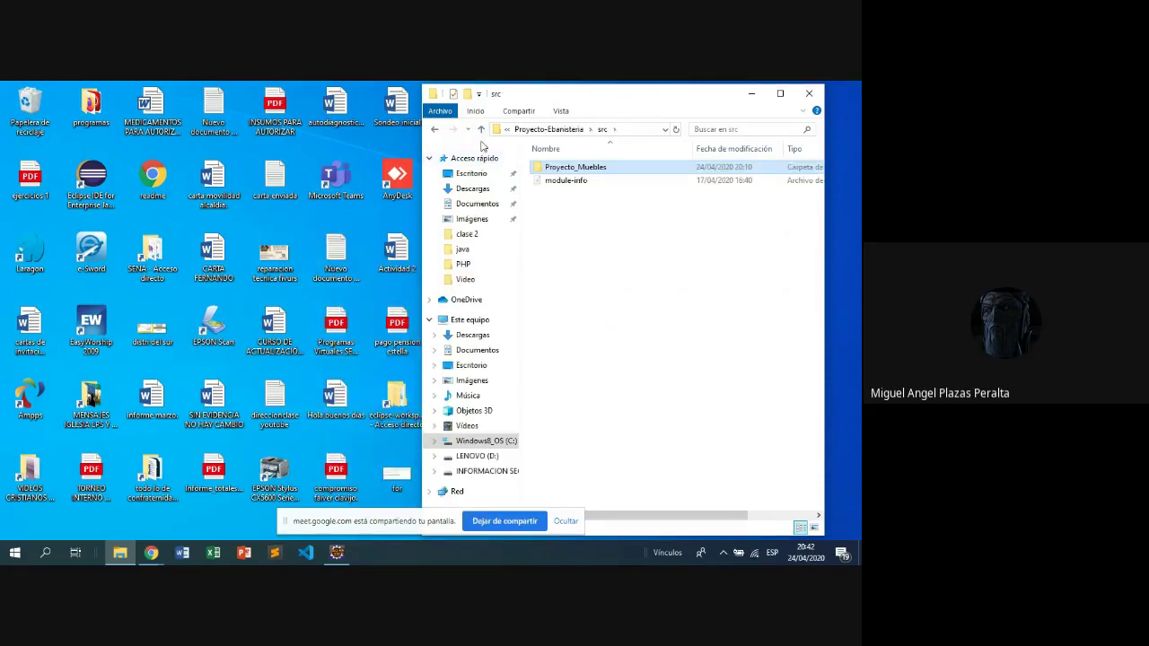
left_click(481, 129)
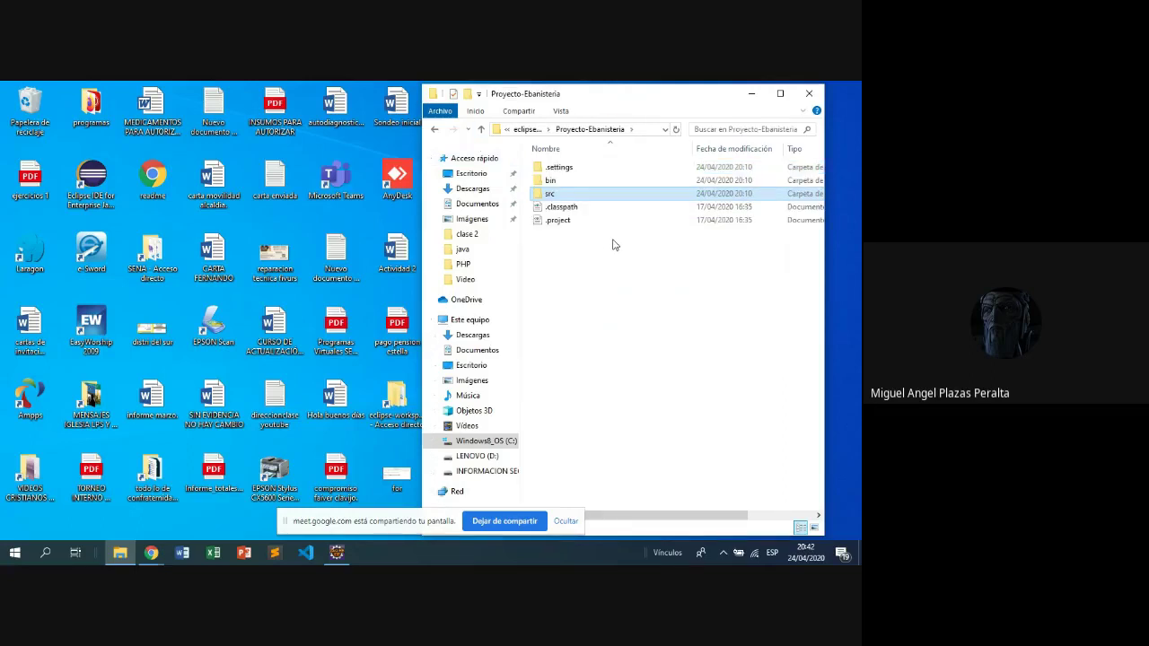
left_click(481, 129)
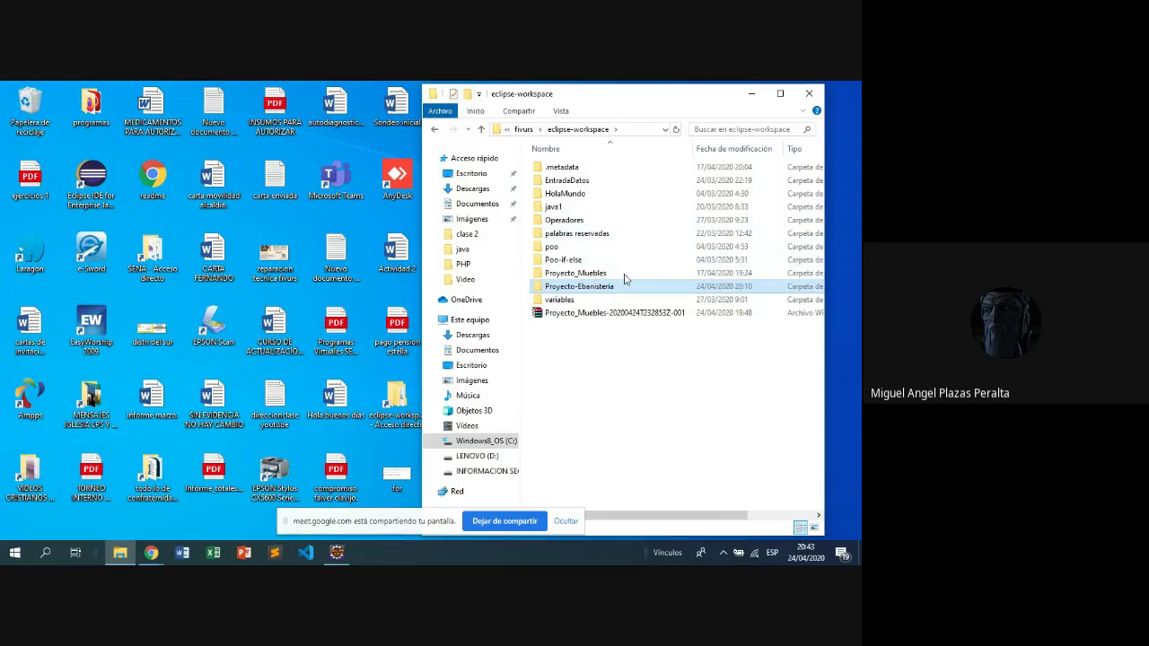
- Create a new folder in eclipse-workspace and begin its name with "Proyecto"
key("ctrl+shift+n")
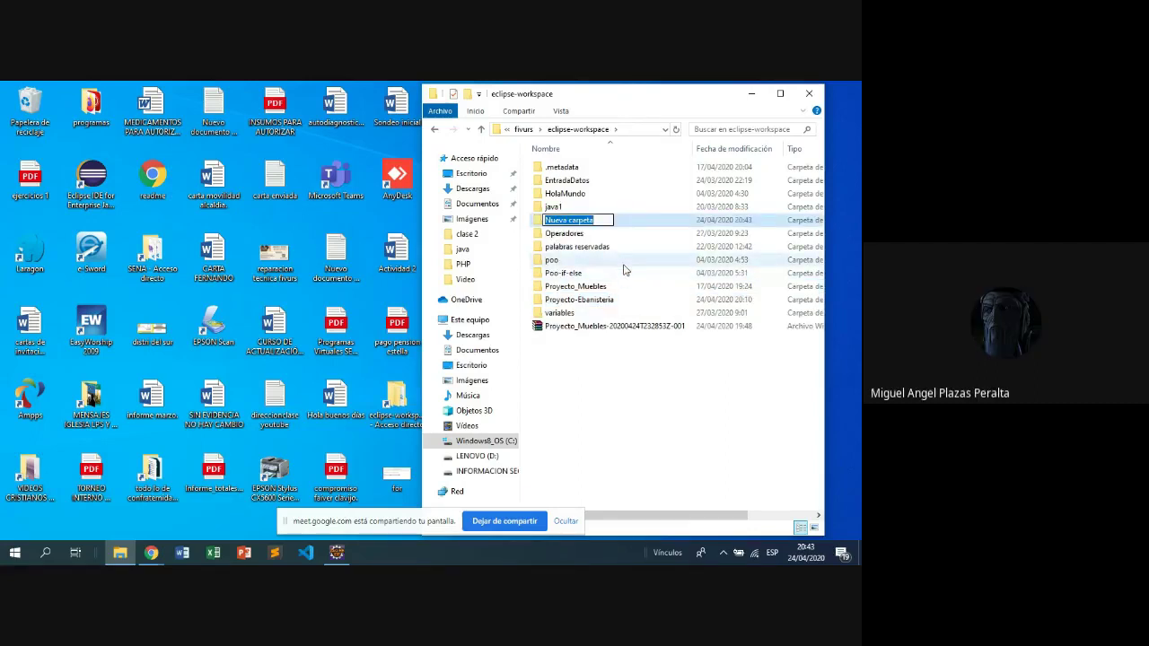
type("prouye")
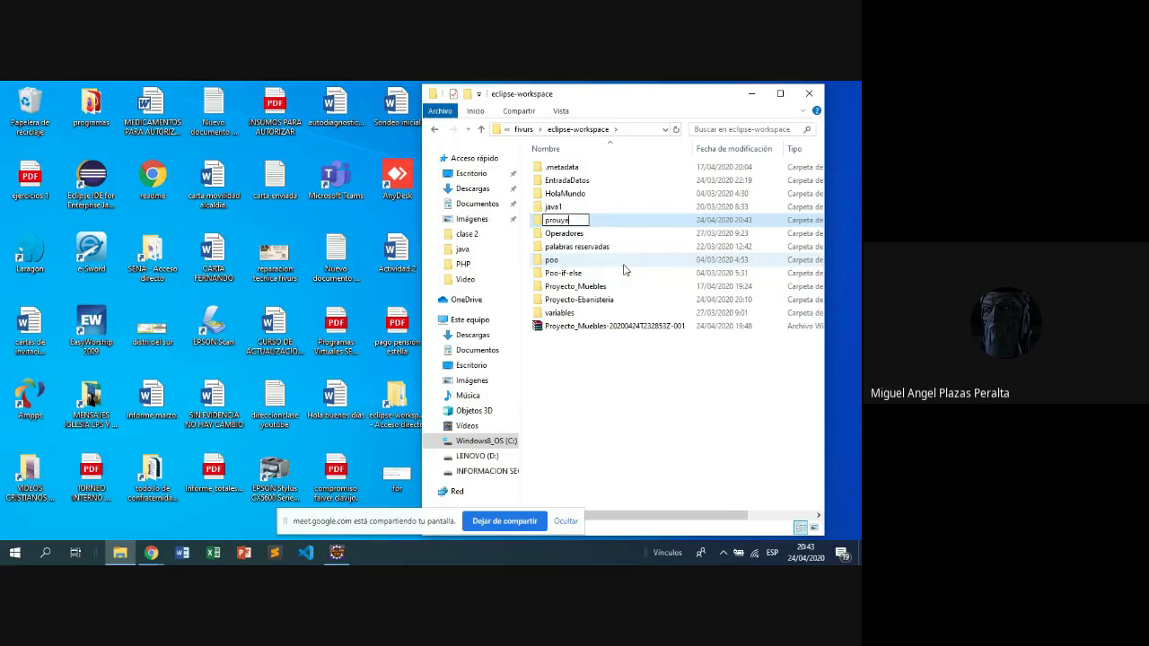
key("BackSpace")
type("yec")
key("BackSpace")
key("BackSpace")
key("BackSpace")
key("BackSpace")
key("BackSpace")
key("BackSpace")
type("Proyecto de p")
key("BackSpace")
key("BackSpace")
key("BackSpace")
key("BackSpace")
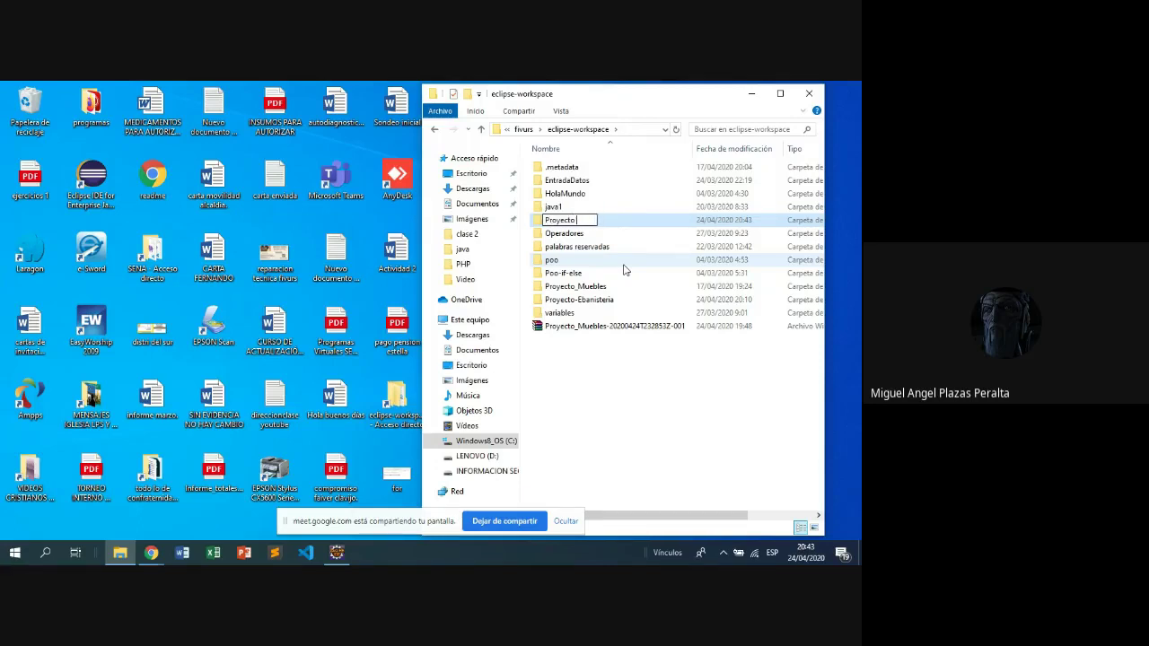
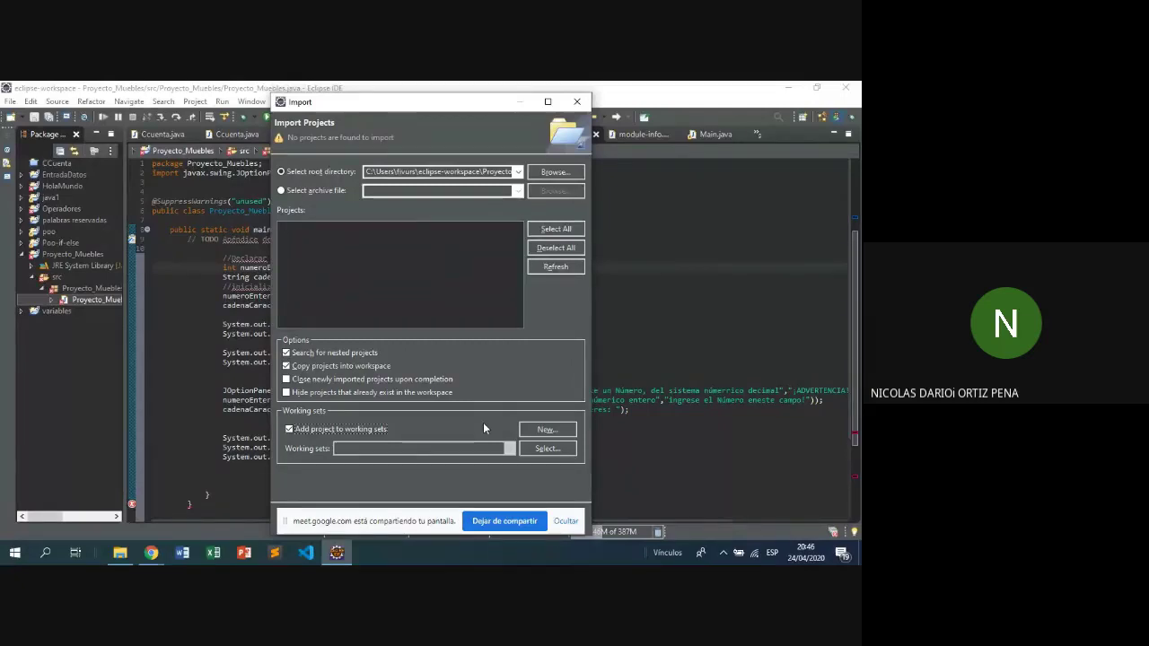
- Switch to File Explorer, locate the Proyecto_Madera folder in eclipse-workspace, check the parent user folder, and close the window
left_click(118, 555)
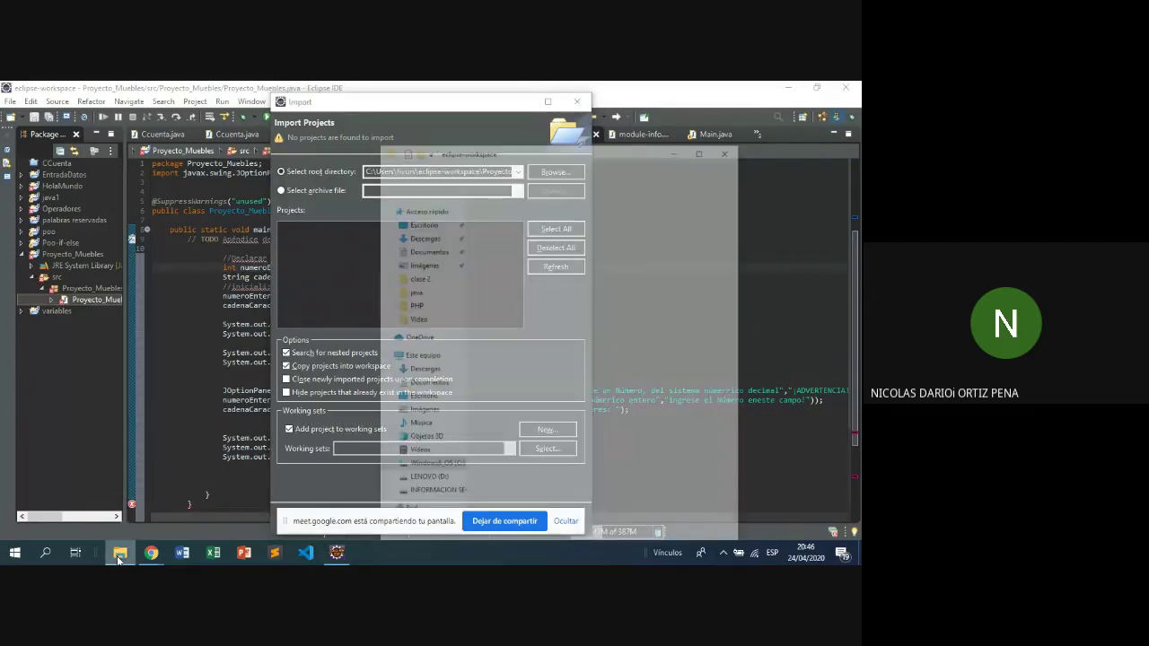
left_click(637, 280)
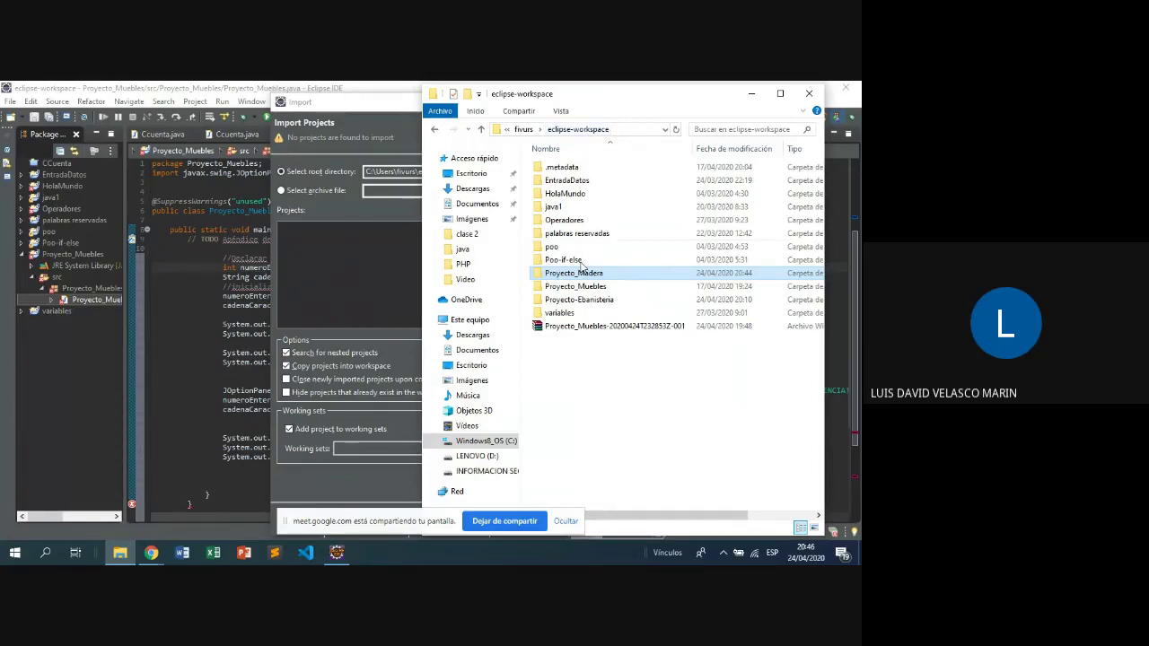
left_click(610, 275)
left_click(667, 279)
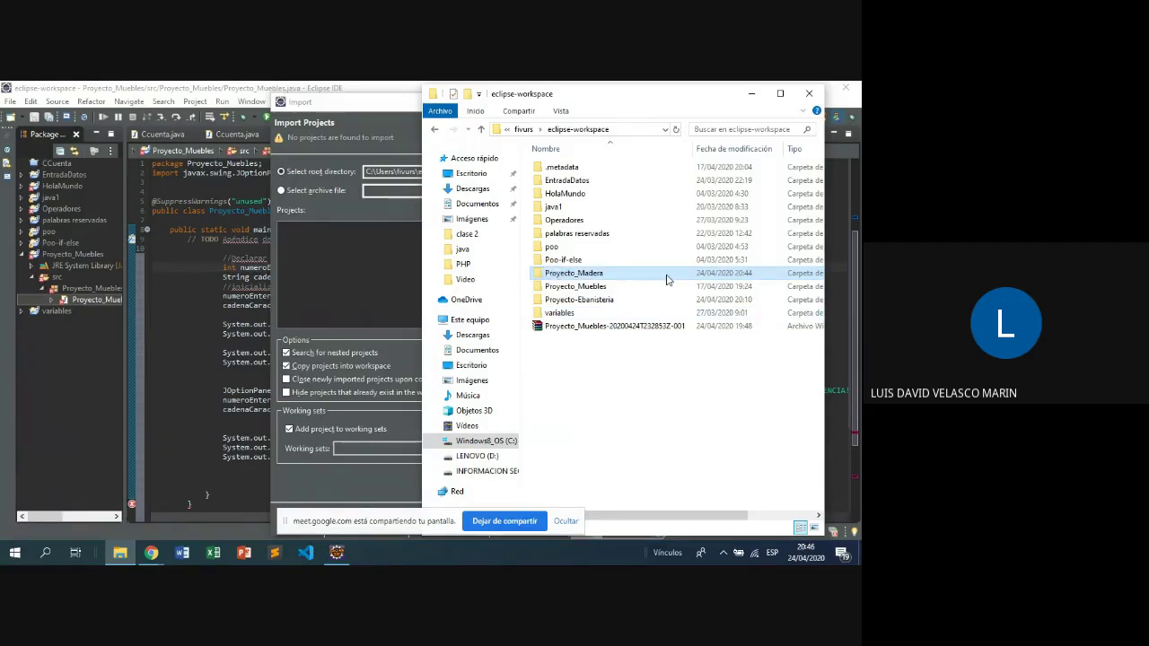
left_click(482, 130)
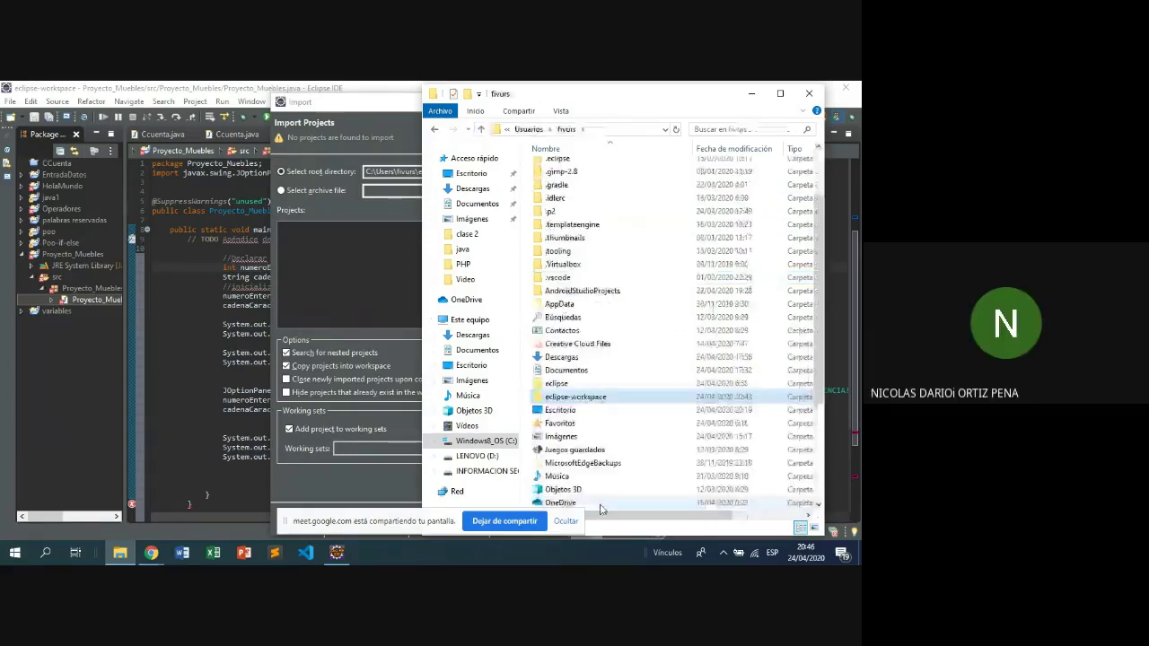
scroll(602, 503, "down", 4)
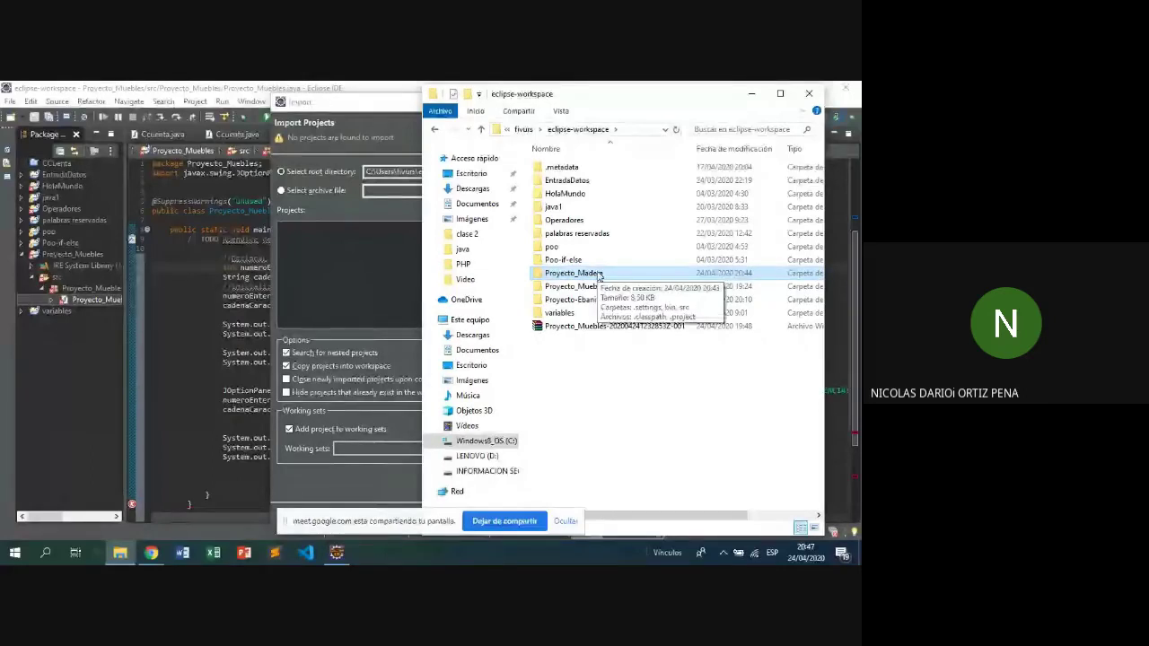
left_click(805, 94)
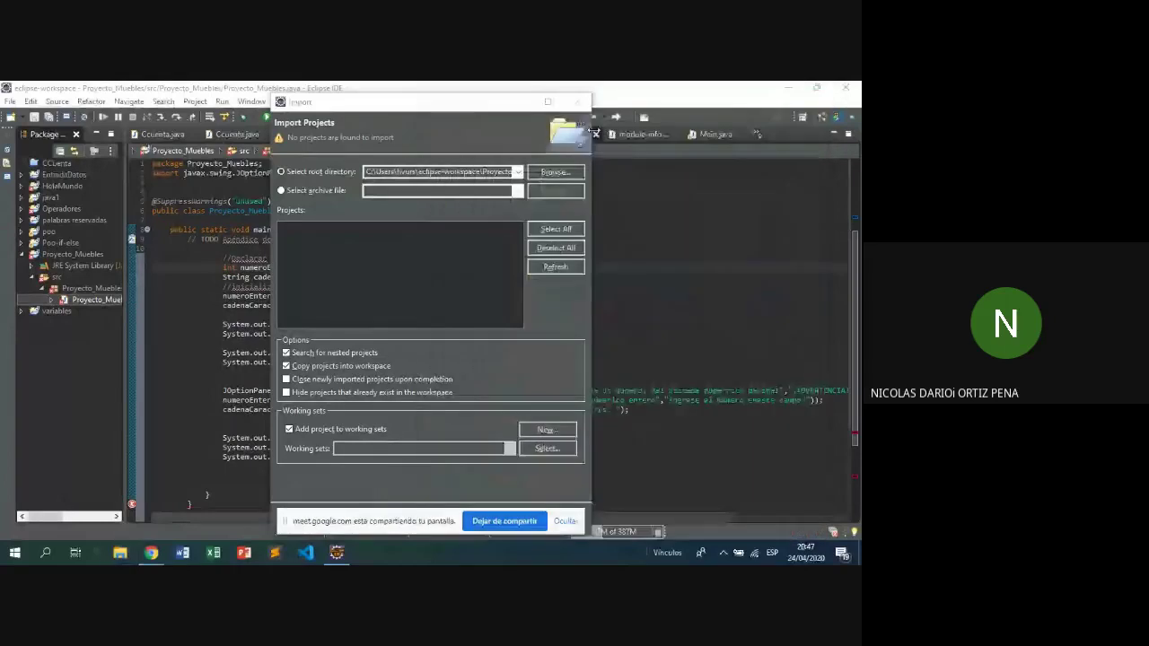
- Restart the Eclipse import with Existing Projects into Workspace and choose Proyecto_Madera in eclipse-workspace as the root directory
key("Escape")
left_click(11, 101)
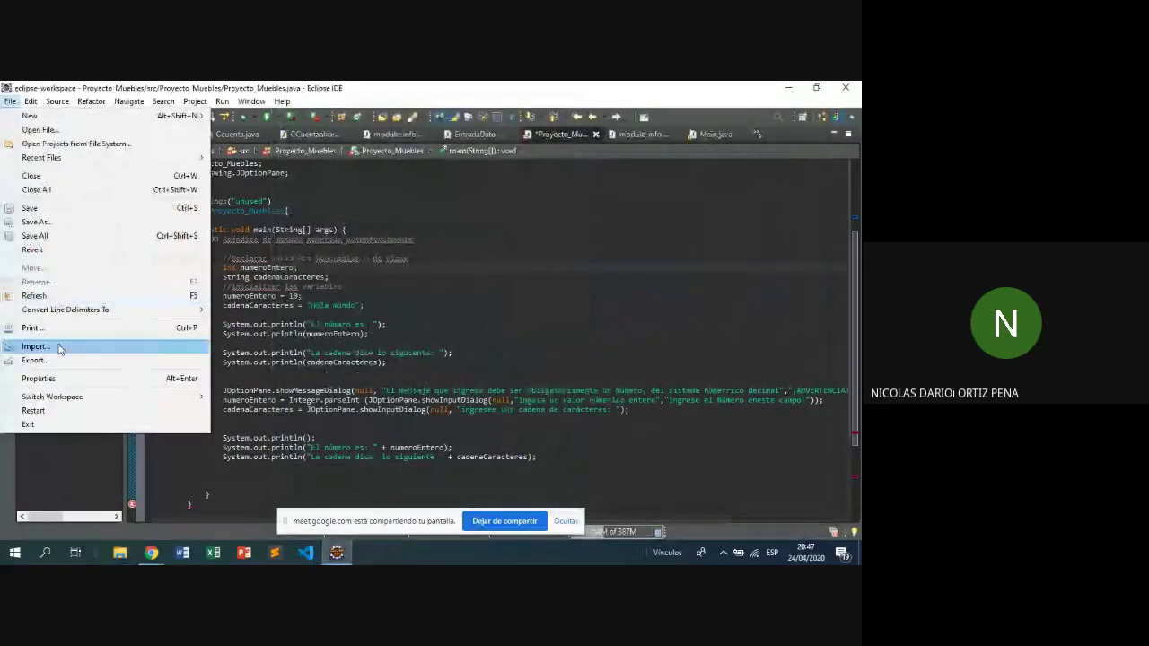
left_click(58, 349)
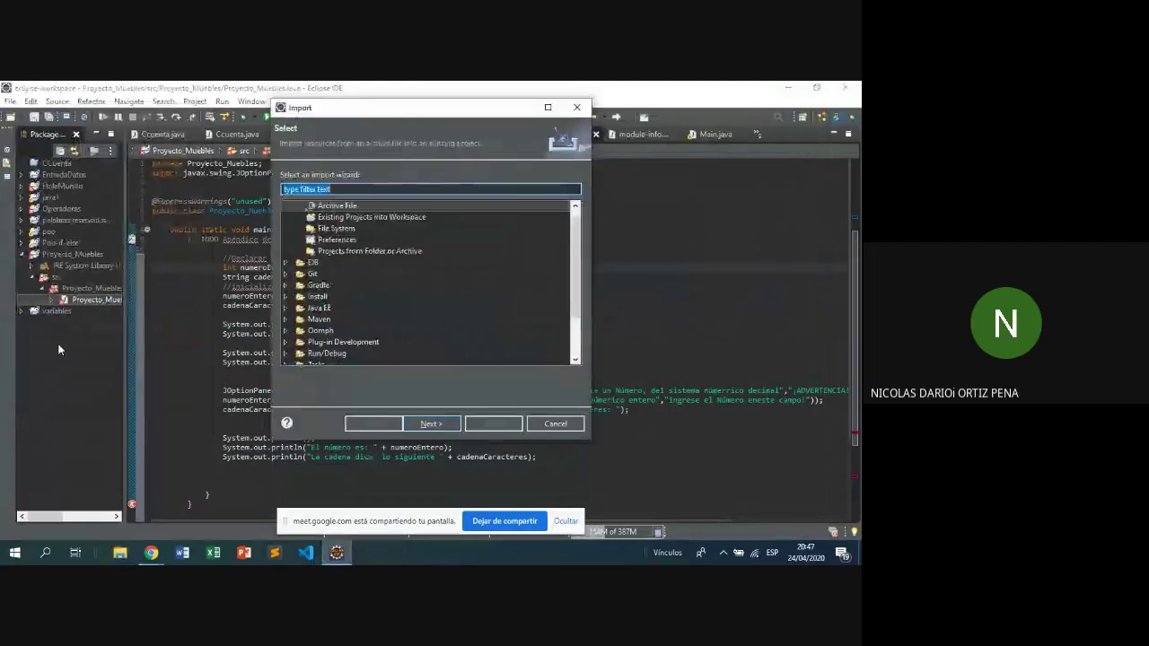
left_click(382, 218)
left_click(431, 423)
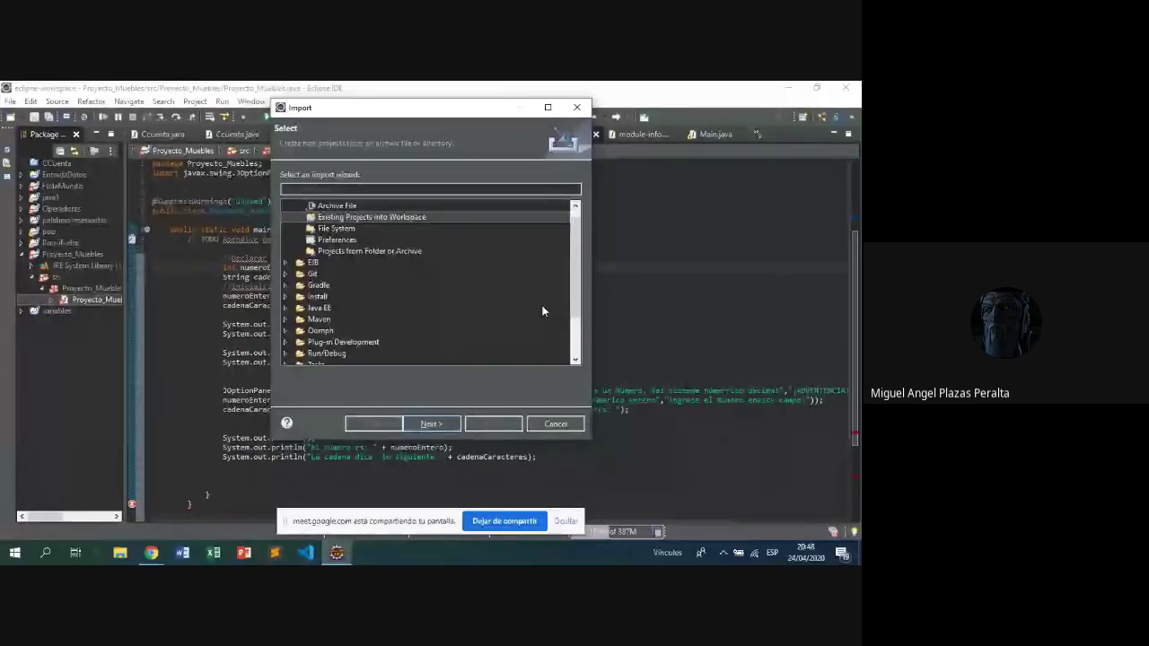
left_click(432, 423)
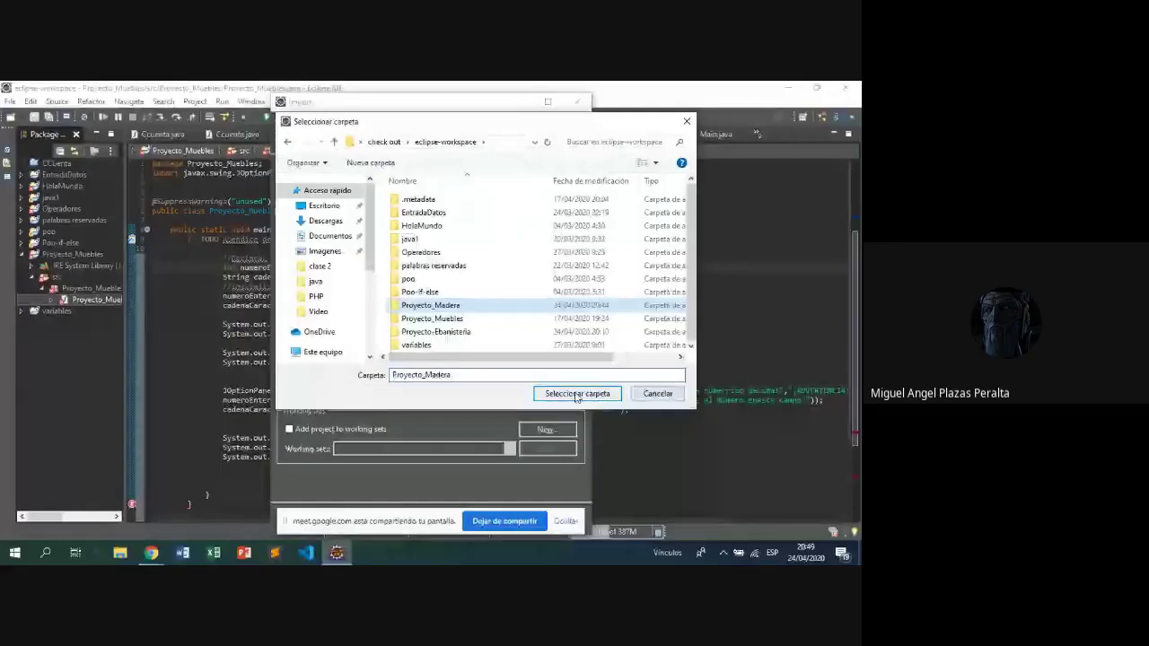
left_click(576, 394)
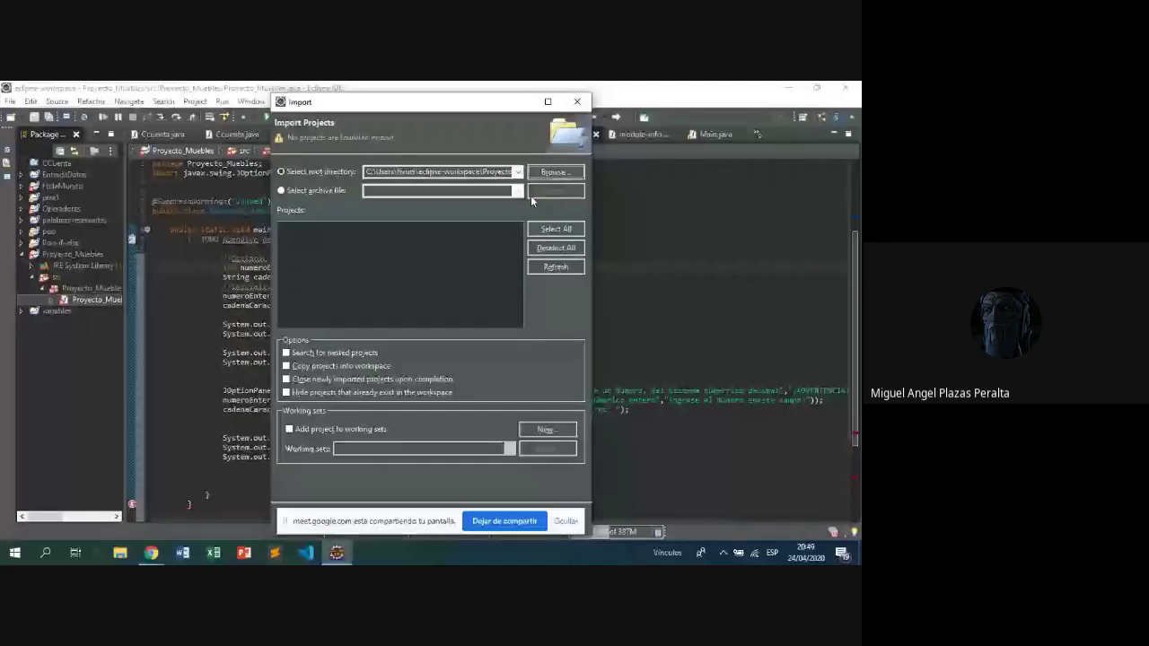
- Reopen the root directory selection and look through the folders in the user's home folder
left_click(555, 171)
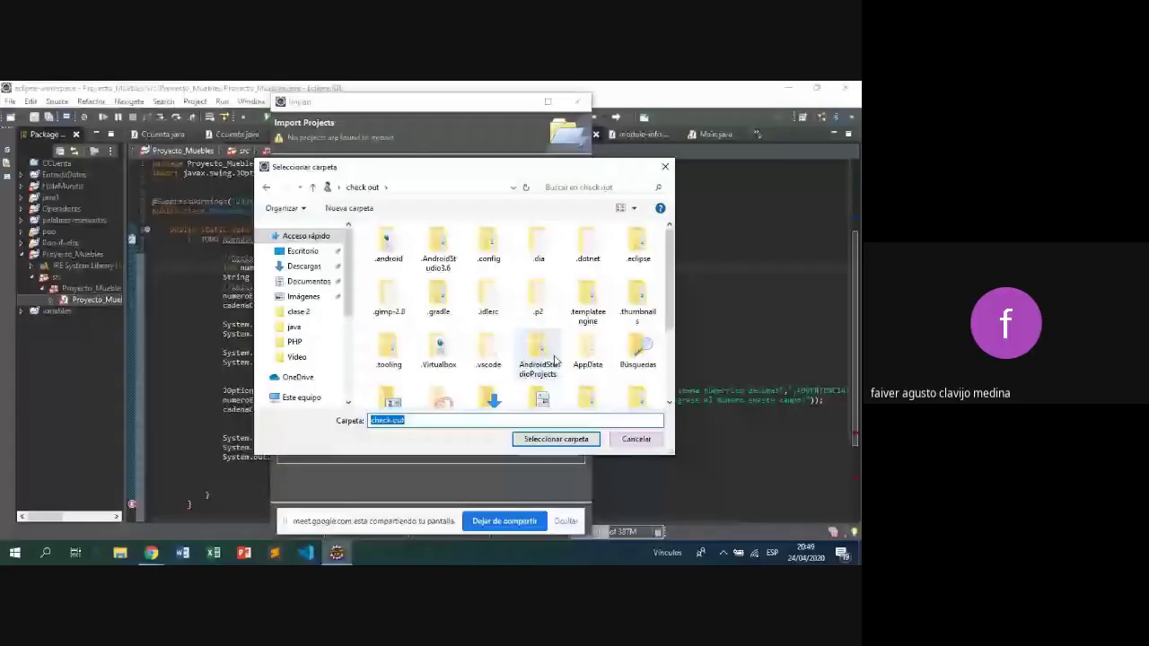
scroll(554, 359, "down", 3)
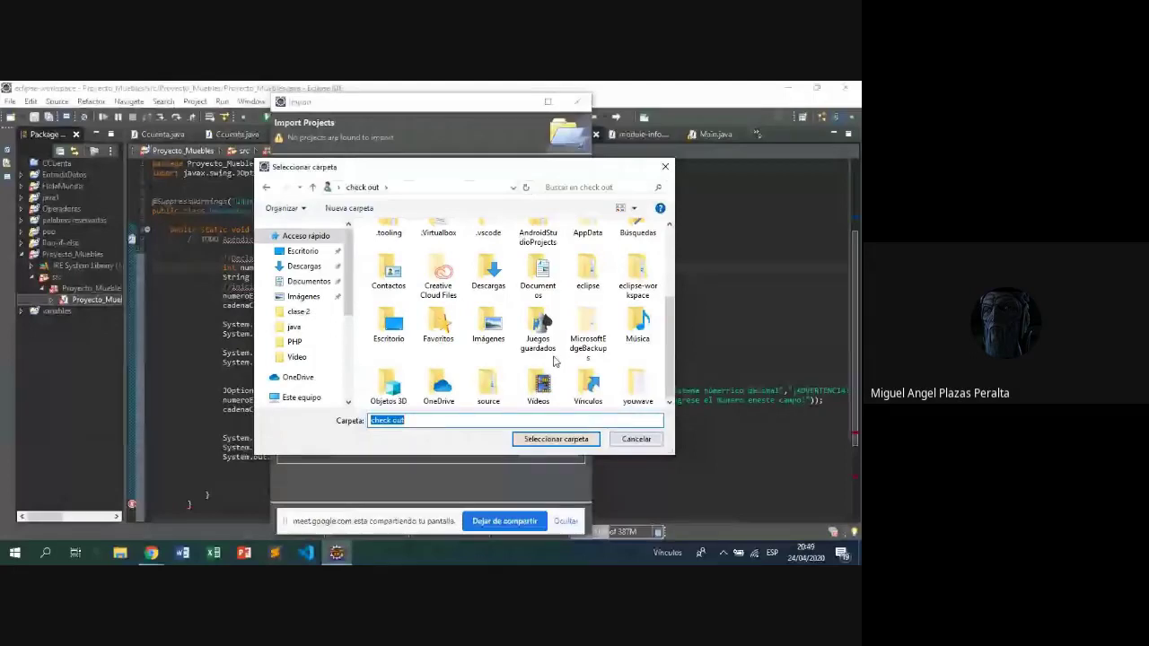
scroll(574, 355, "up", 3)
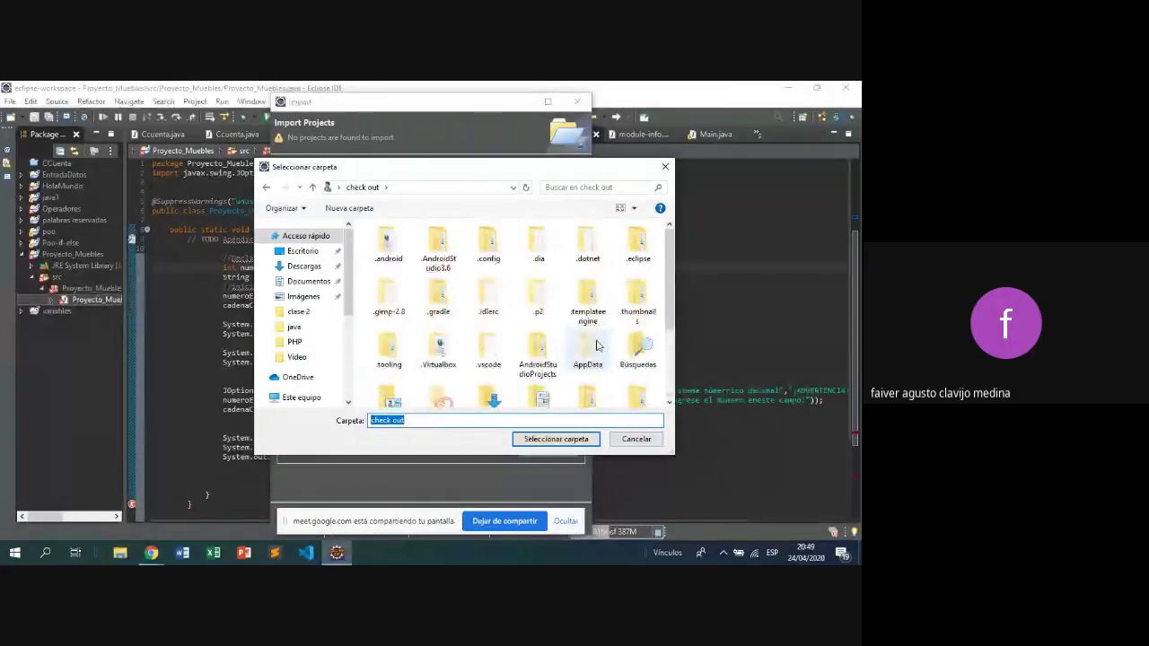